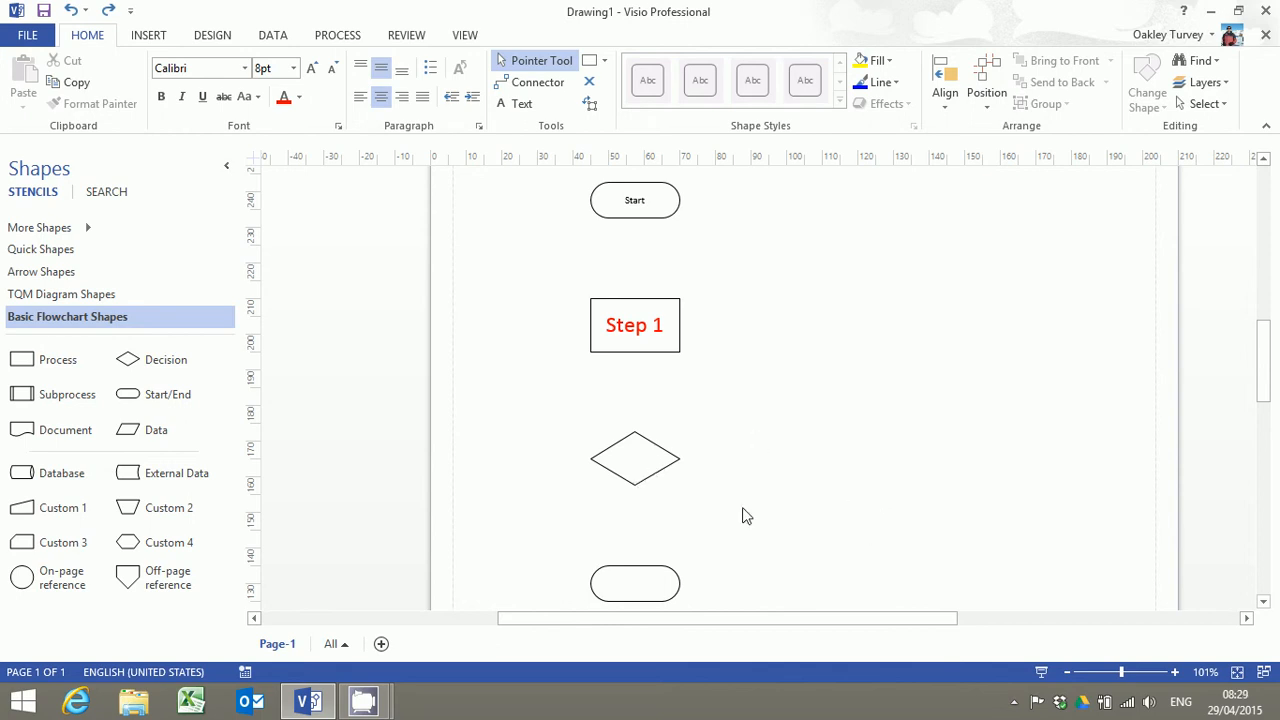
Select the Start shape, the Step 1 box, the diamond and the lower terminator together, in flow order.
{"action": "left_click", "coordinate": [648, 210]}
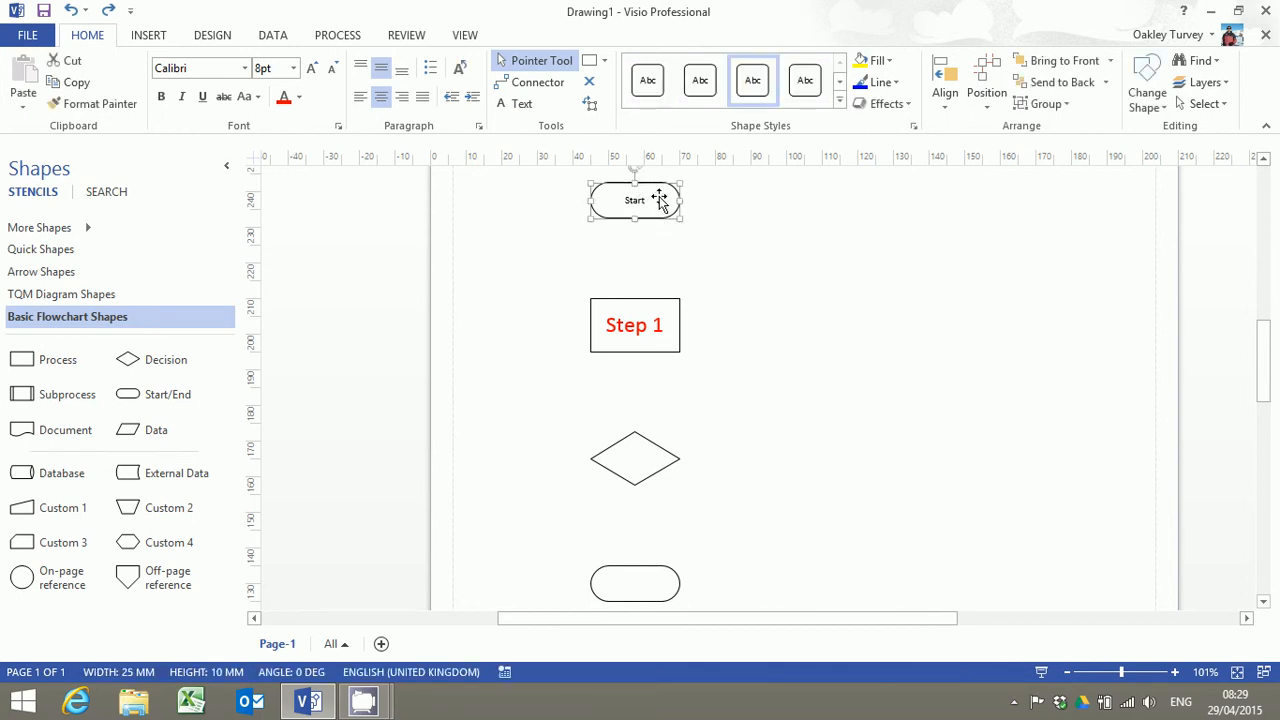
{"action": "left_click", "coordinate": [657, 344], "text": "shift"}
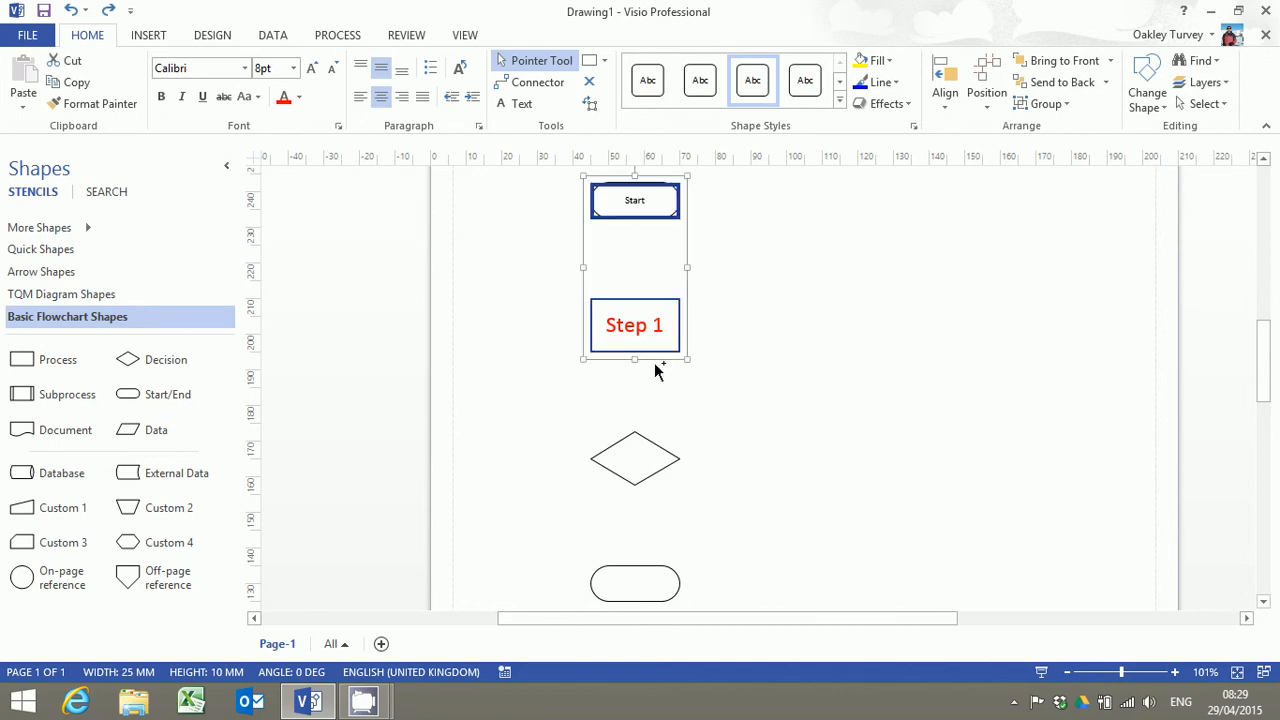
{"action": "left_click", "coordinate": [634, 456], "text": "shift"}
{"action": "left_click", "coordinate": [662, 586], "text": "shift"}
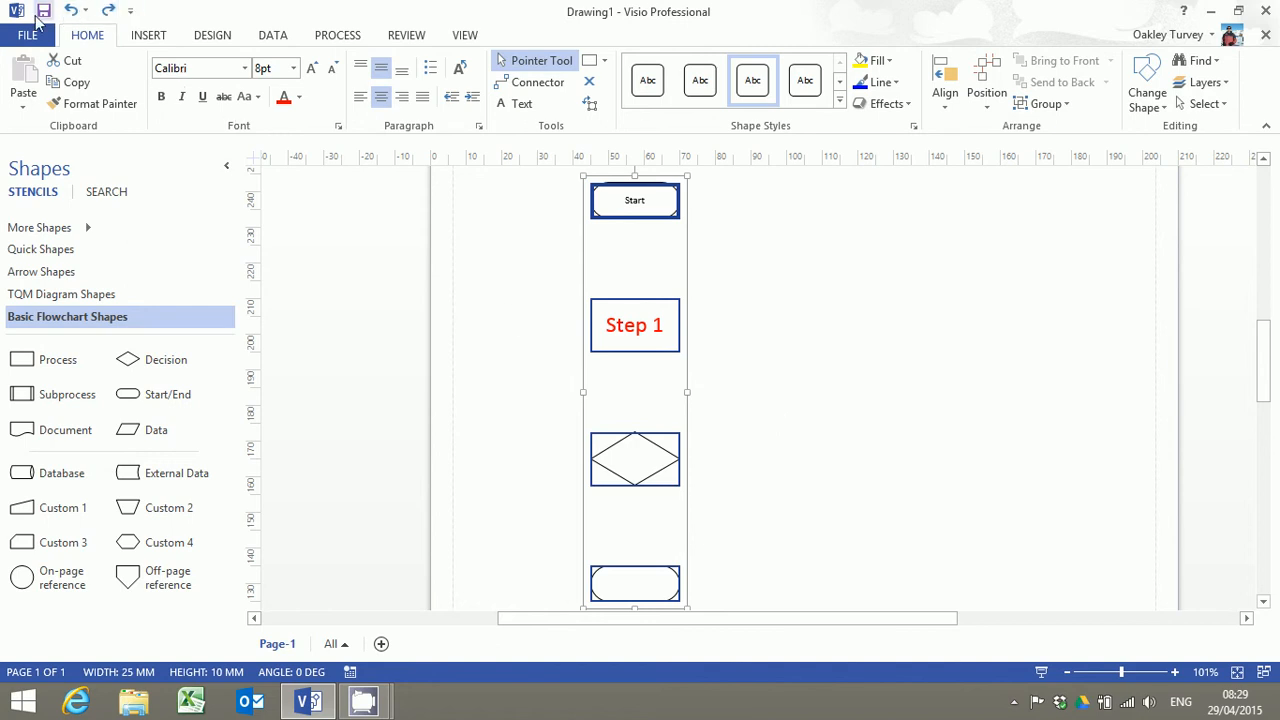
Open the Quick Access Toolbar customization options and look through the popular commands.
{"action": "left_click", "coordinate": [130, 14]}
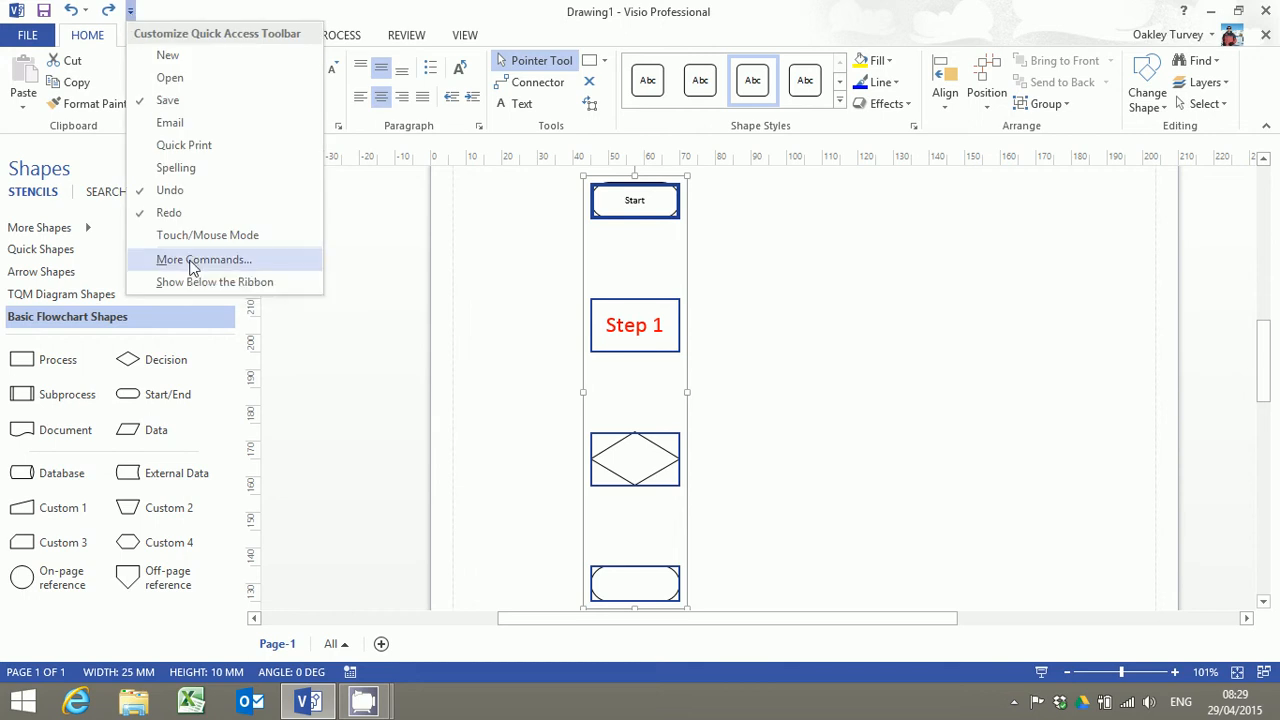
{"action": "left_click", "coordinate": [192, 263]}
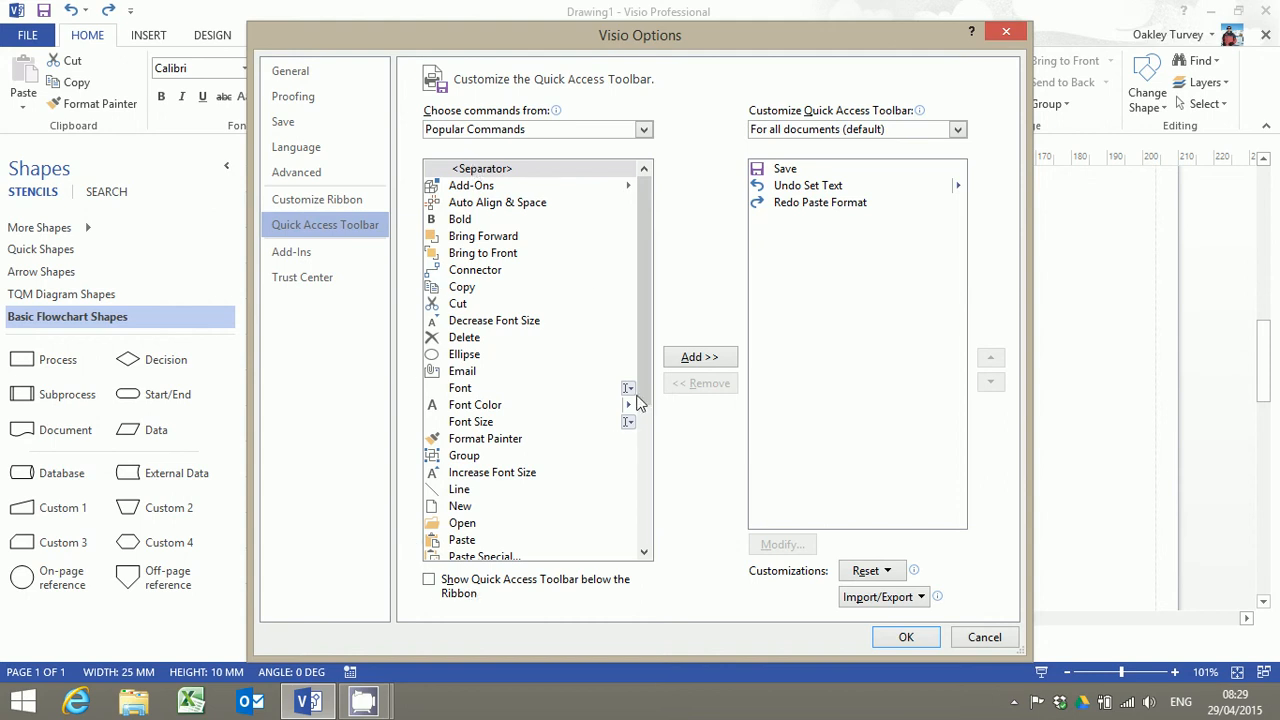
{"action": "left_click_drag", "start_coordinate": [645, 381], "coordinate": [650, 543]}
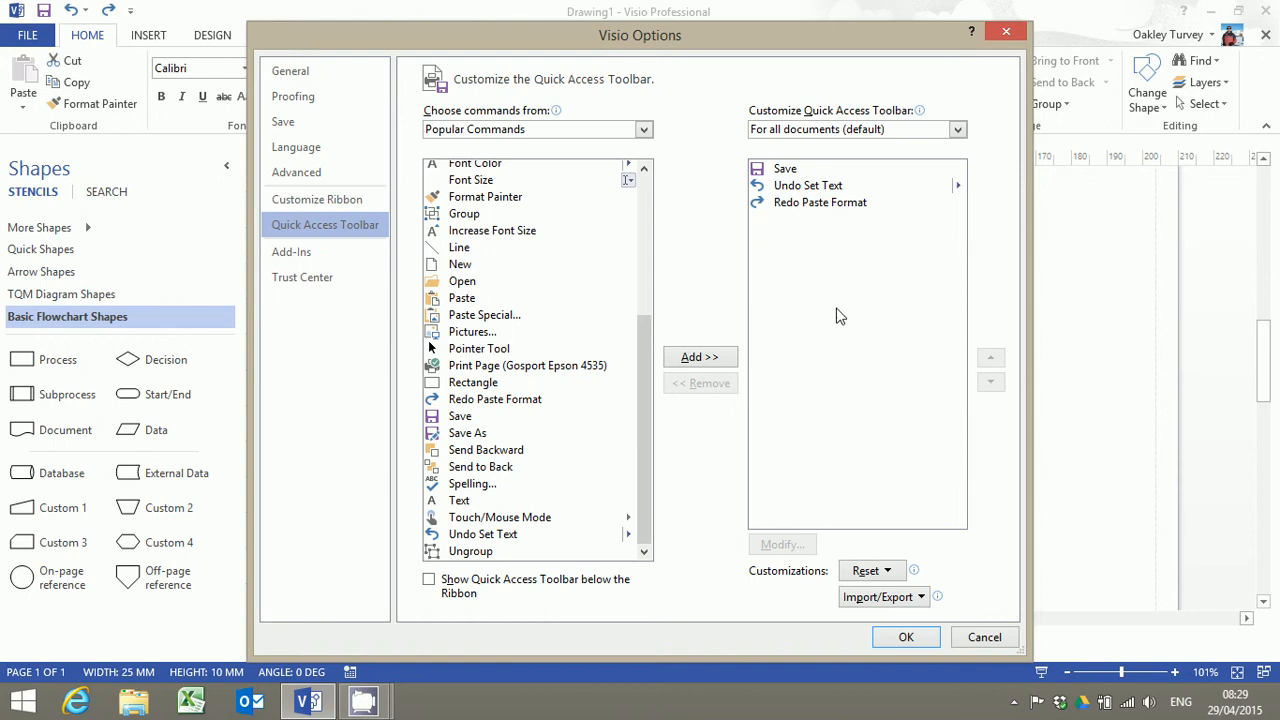
{"action": "left_click_drag", "start_coordinate": [651, 357], "coordinate": [650, 207]}
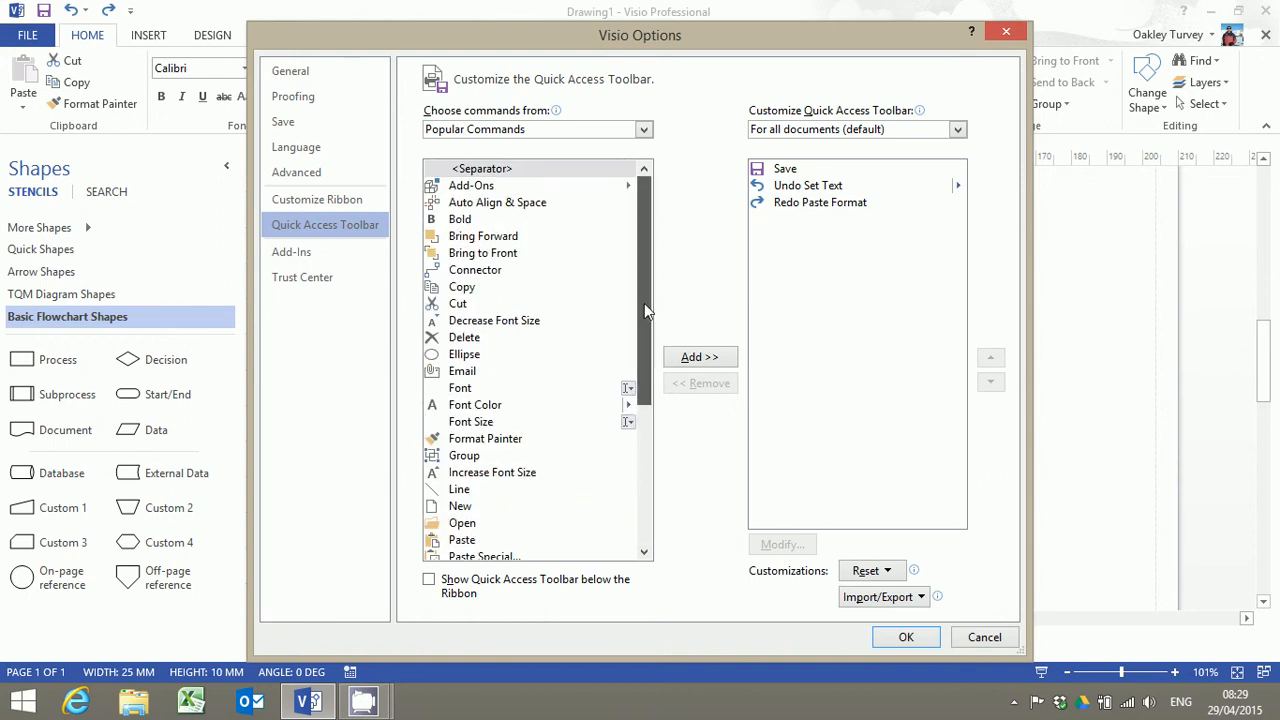
{"action": "mouse_move", "coordinate": [646, 304]}
{"action": "left_mouse_down"}
{"action": "mouse_move", "coordinate": [650, 345]}
{"action": "mouse_move", "coordinate": [655, 289]}
{"action": "left_mouse_up"}
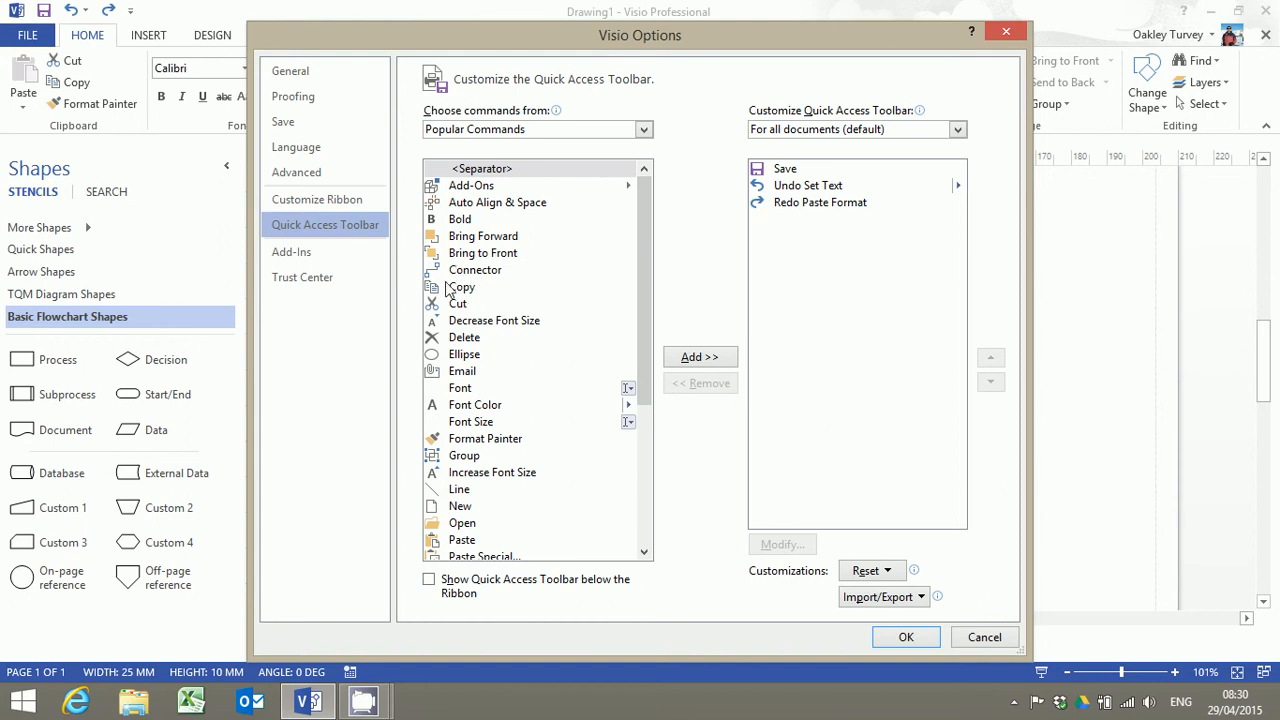
Add the Connect Shapes command from the All Commands set to the Quick Access Toolbar, placed after Redo.
{"action": "left_click", "coordinate": [643, 130]}
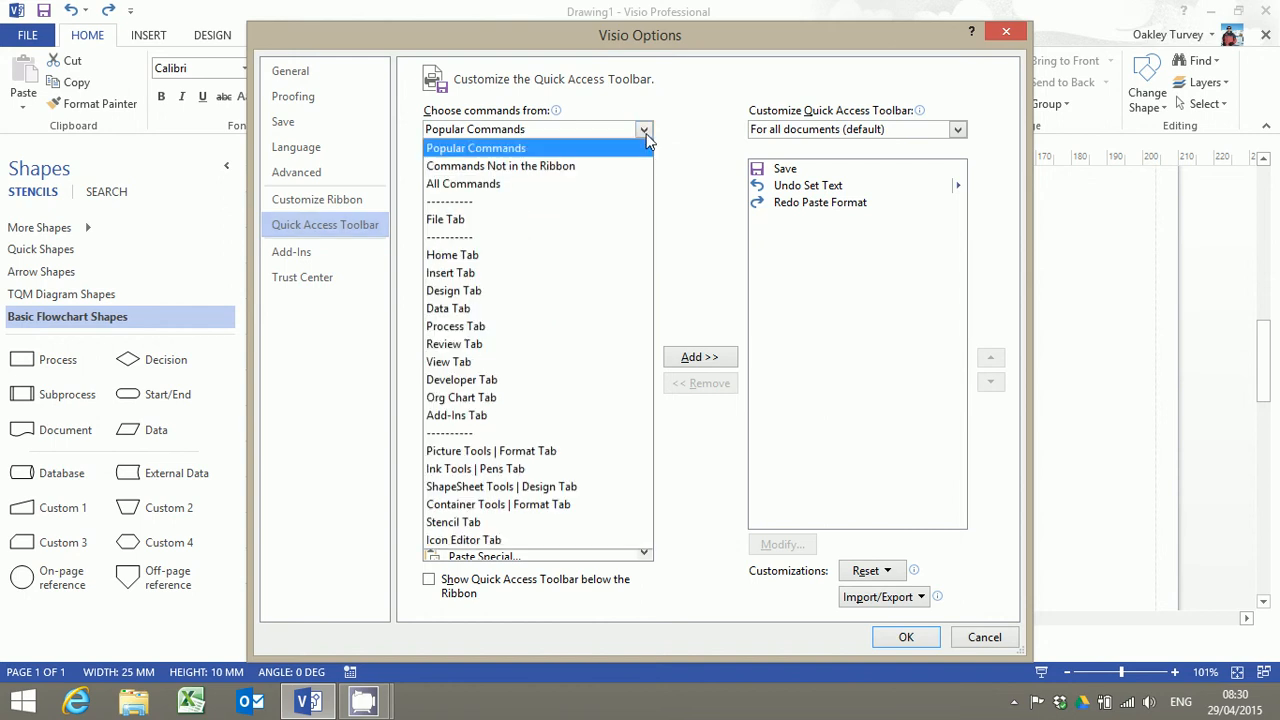
{"action": "left_click", "coordinate": [492, 192]}
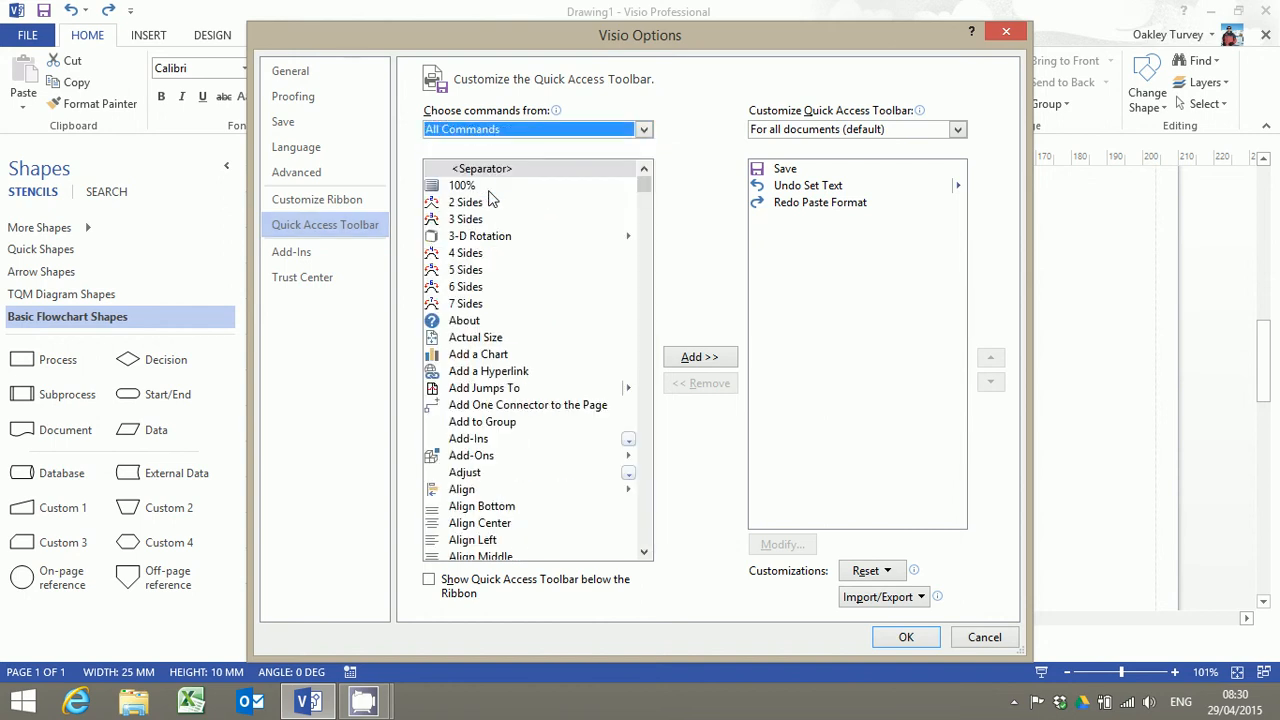
{"action": "scroll", "coordinate": [536, 360], "scroll_direction": "down", "scroll_amount": 13}
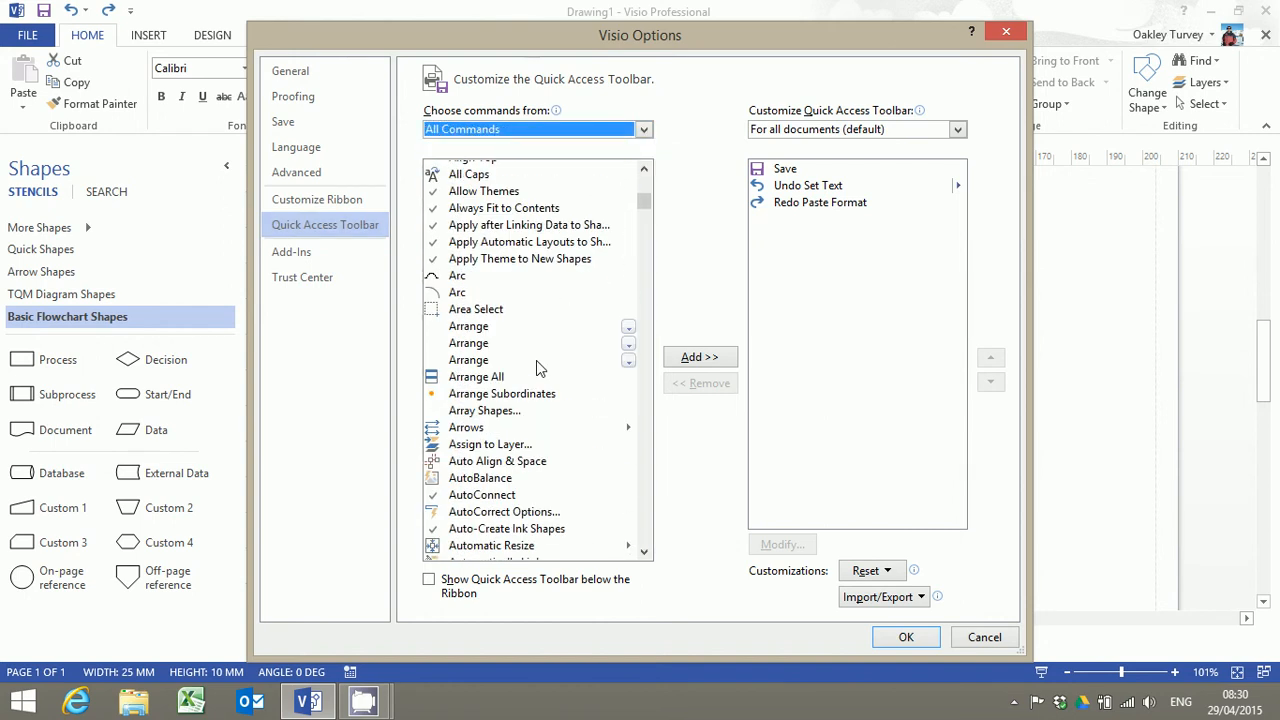
{"action": "scroll", "coordinate": [536, 367], "scroll_direction": "down", "scroll_amount": 9}
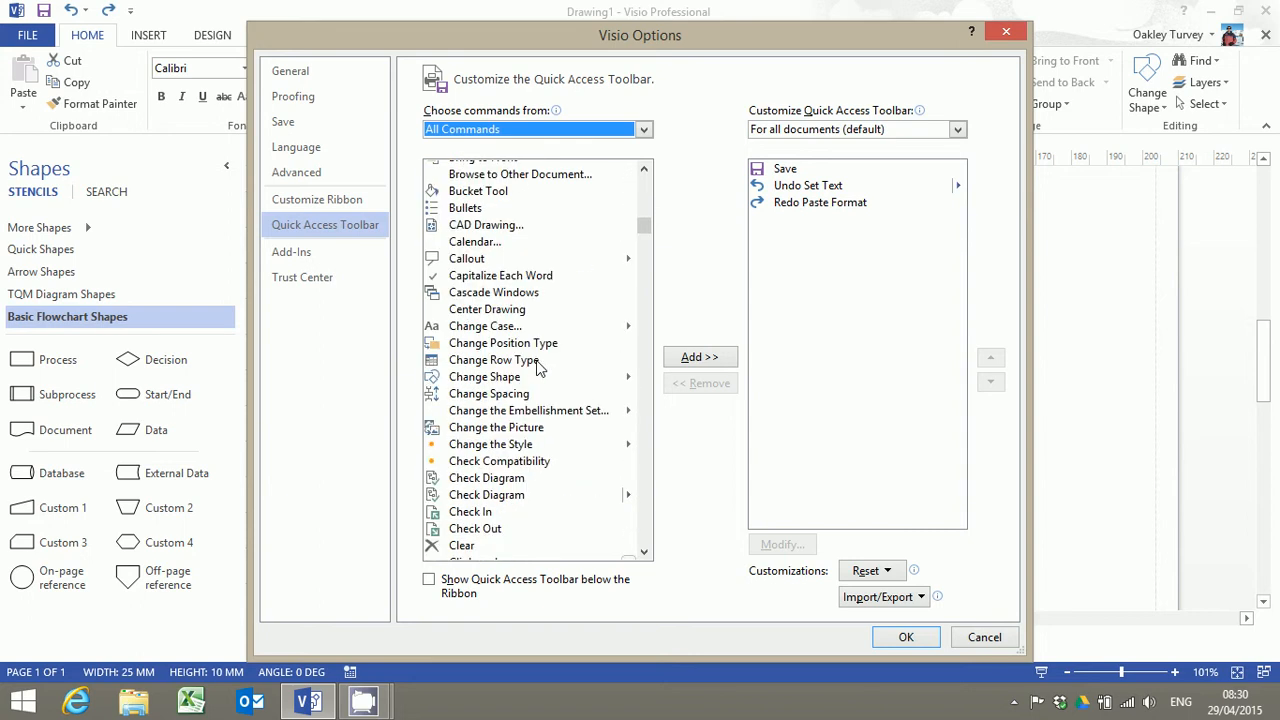
{"action": "scroll", "coordinate": [557, 302], "scroll_direction": "down", "scroll_amount": 10}
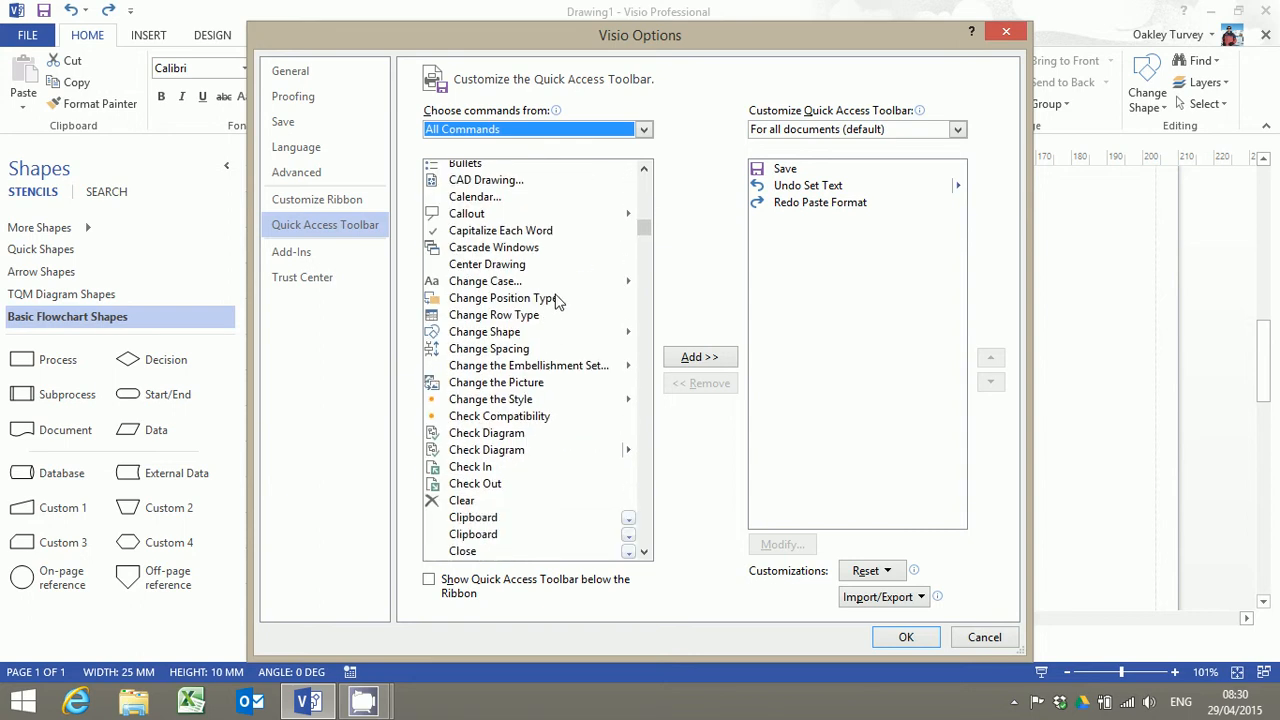
{"action": "scroll", "coordinate": [557, 302], "scroll_direction": "down", "scroll_amount": 2}
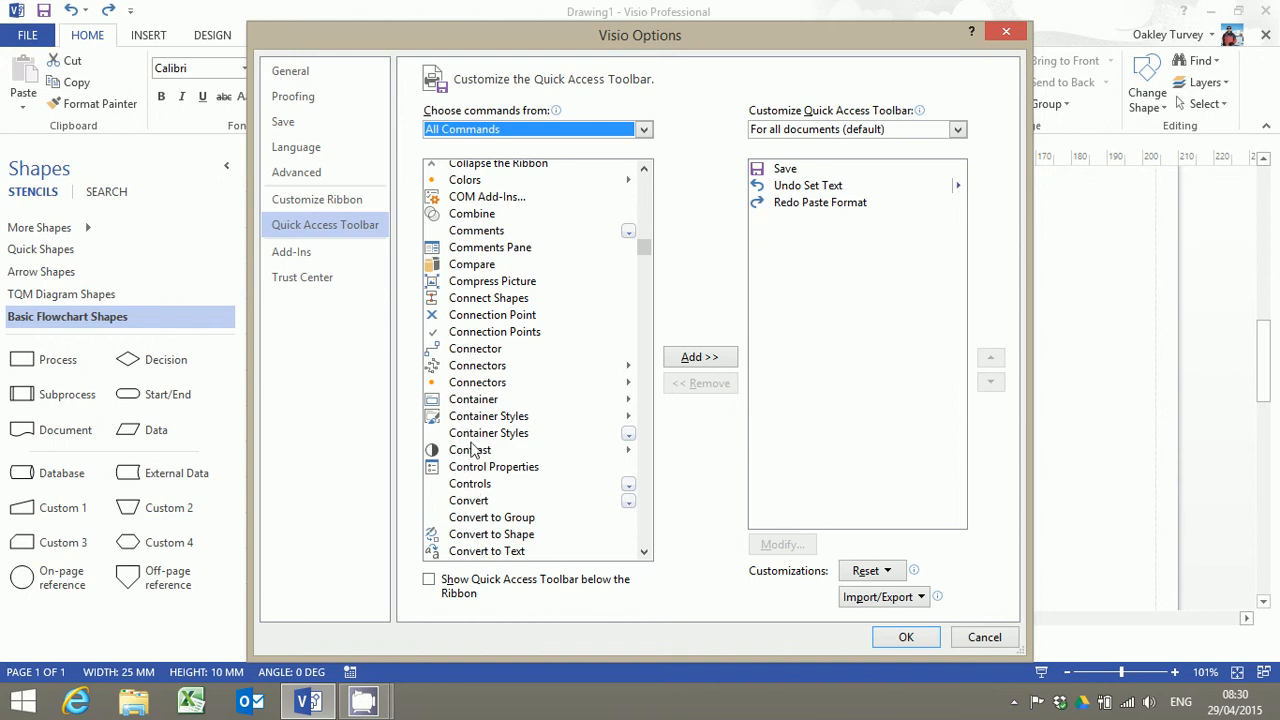
{"action": "left_click", "coordinate": [463, 300]}
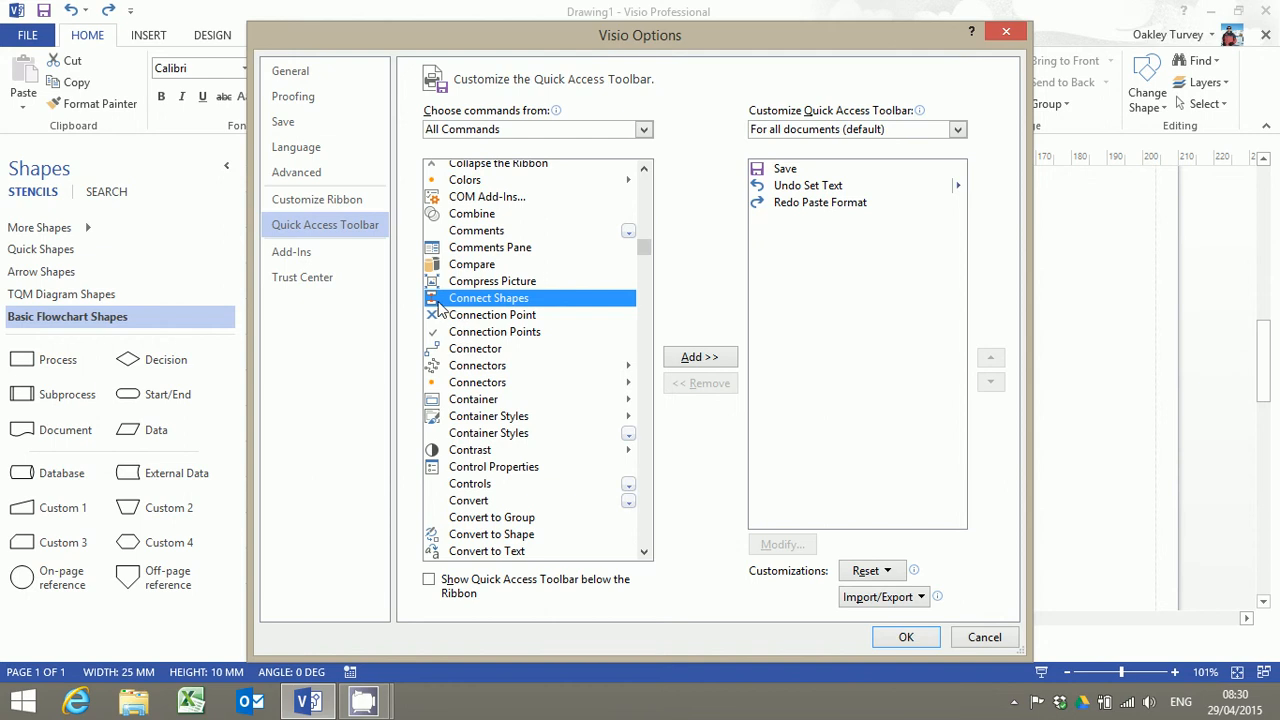
{"action": "left_click", "coordinate": [697, 358]}
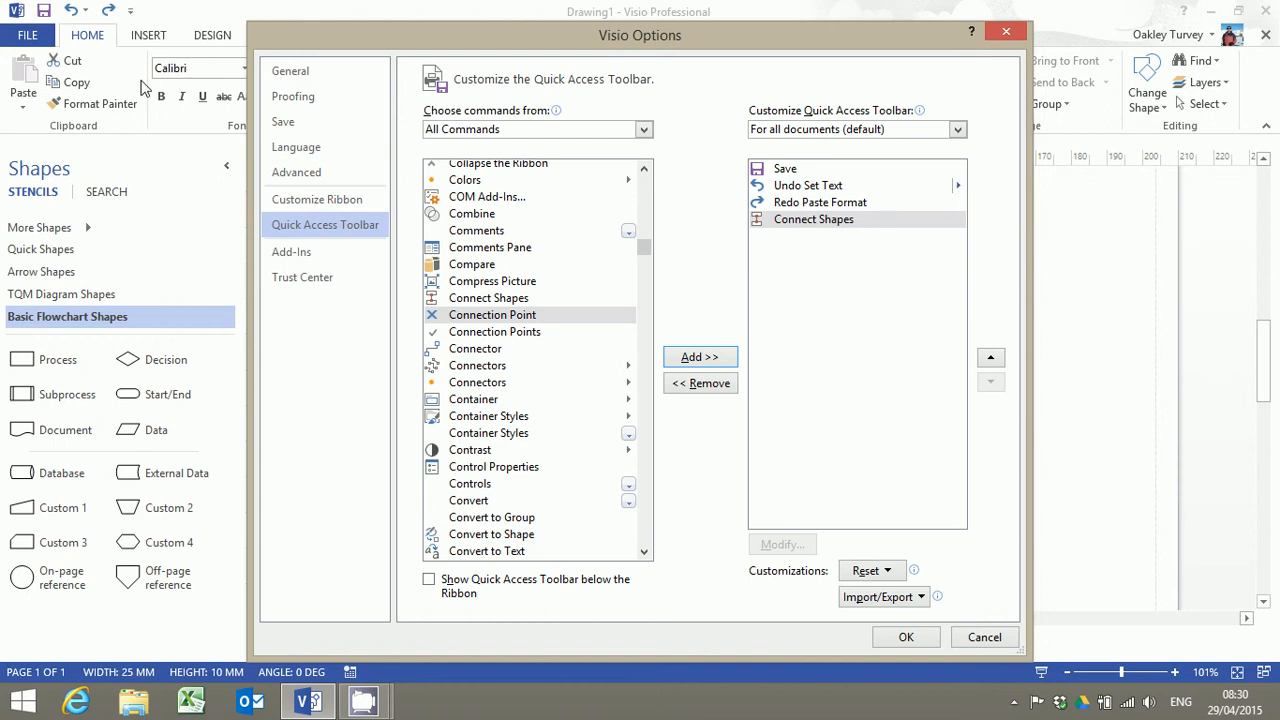
{"action": "left_click", "coordinate": [991, 358]}
{"action": "left_click", "coordinate": [993, 382]}
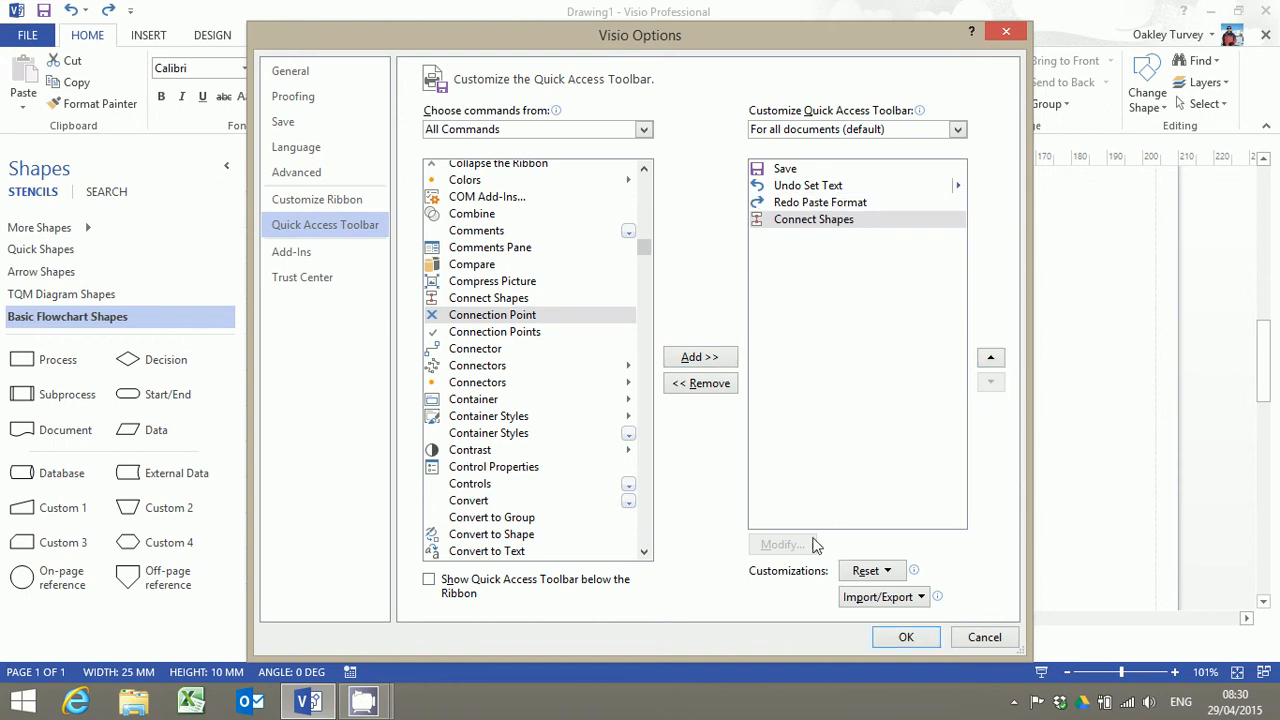
{"action": "left_click", "coordinate": [905, 637]}
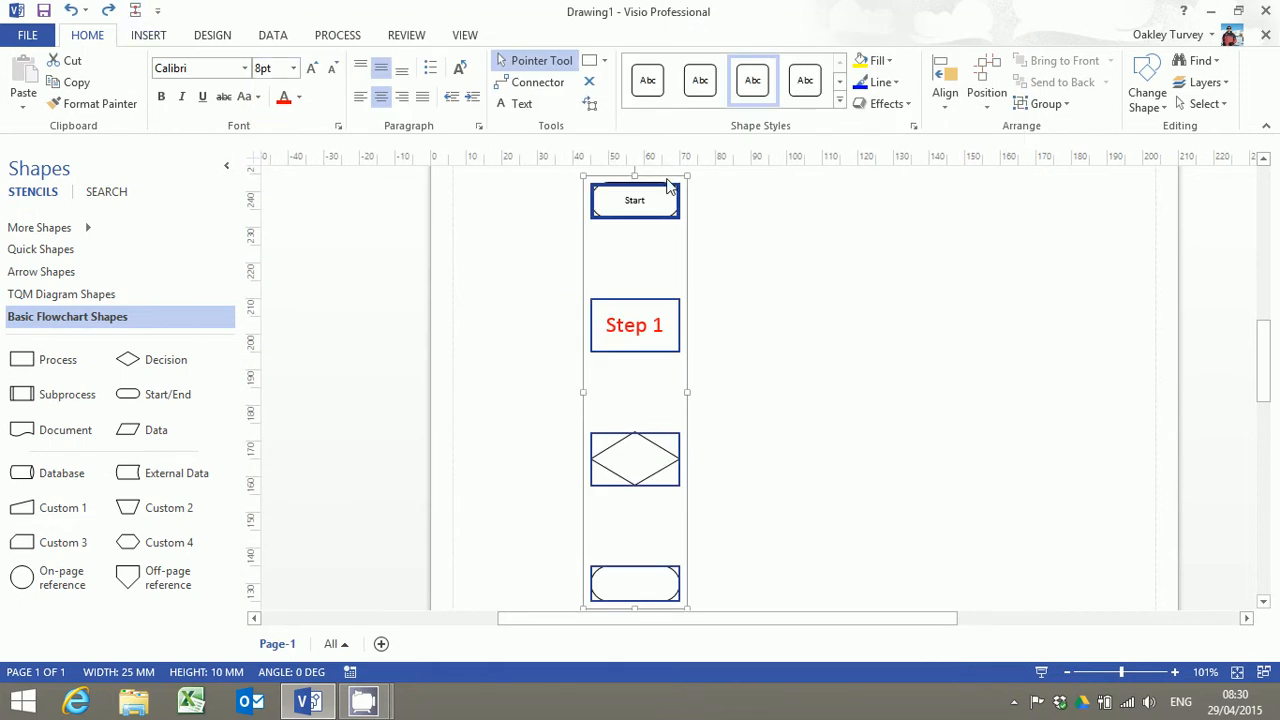
Connect the four selected flowchart shapes in sequence with Connect Shapes and clear the selection.
{"action": "left_click", "coordinate": [136, 10]}
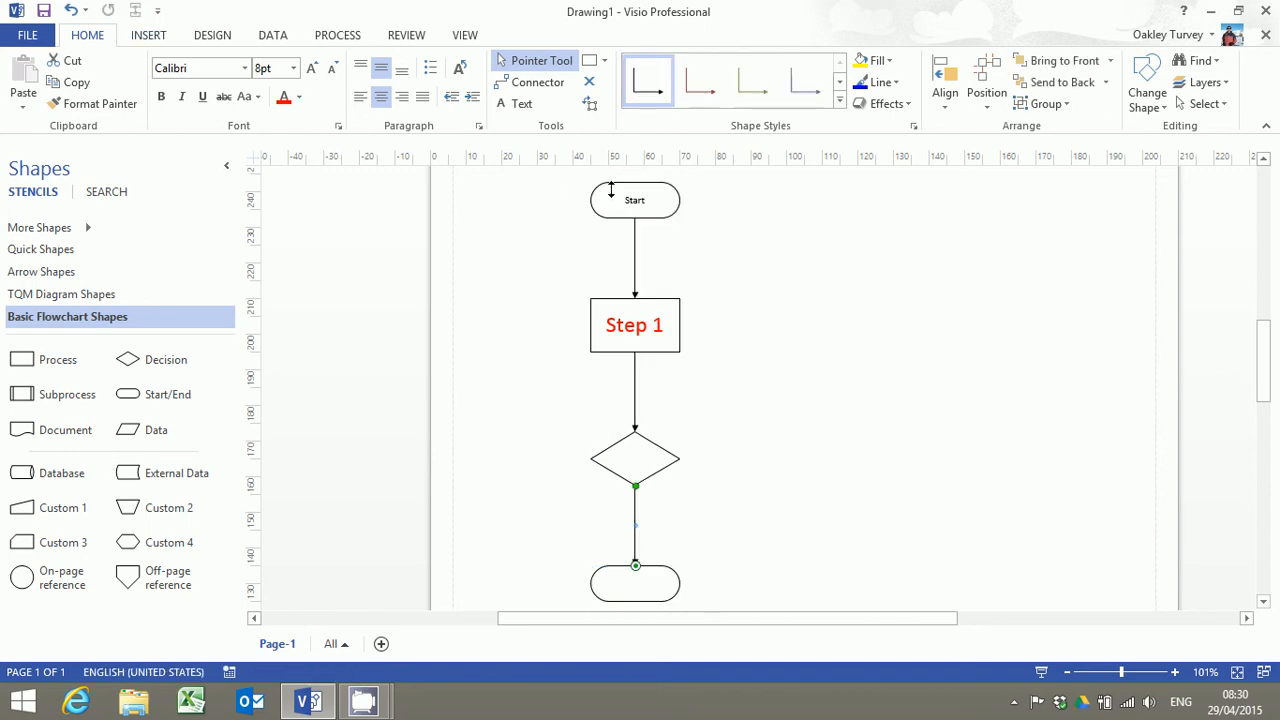
{"action": "left_click", "coordinate": [832, 438]}
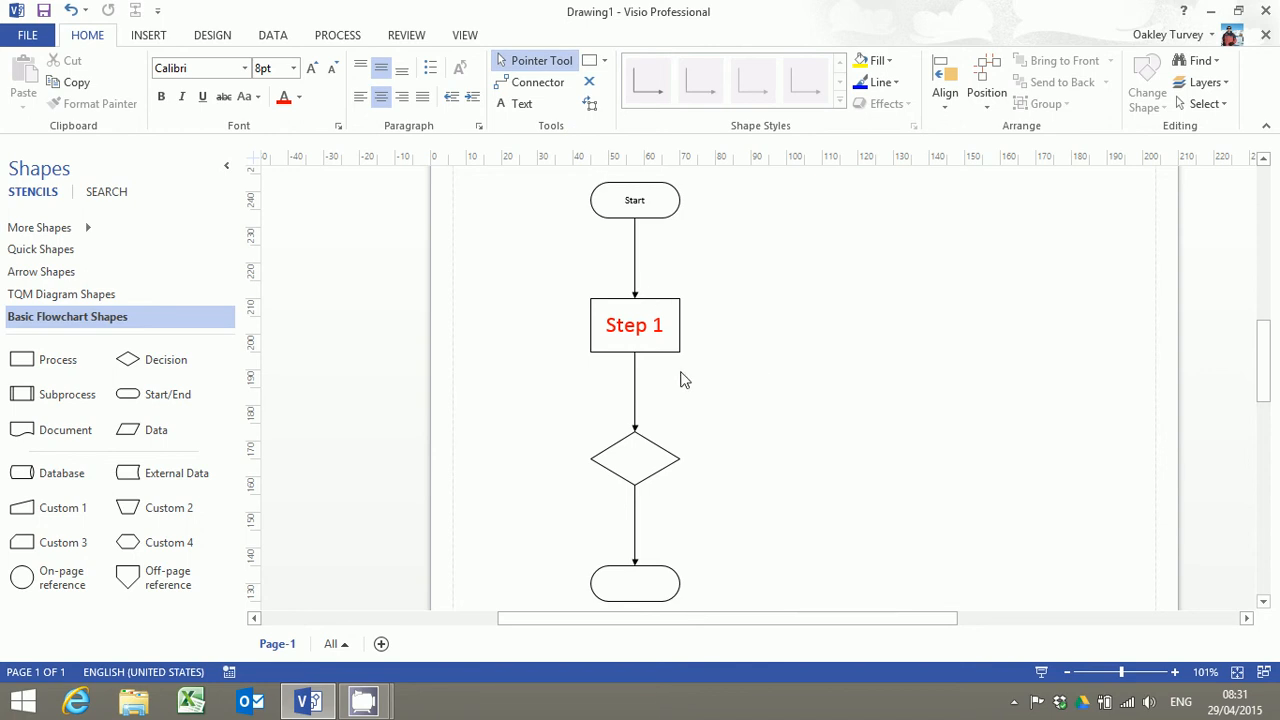
Label the diamond shape below Step 1 with the text "Decision".
{"action": "left_click", "coordinate": [636, 326]}
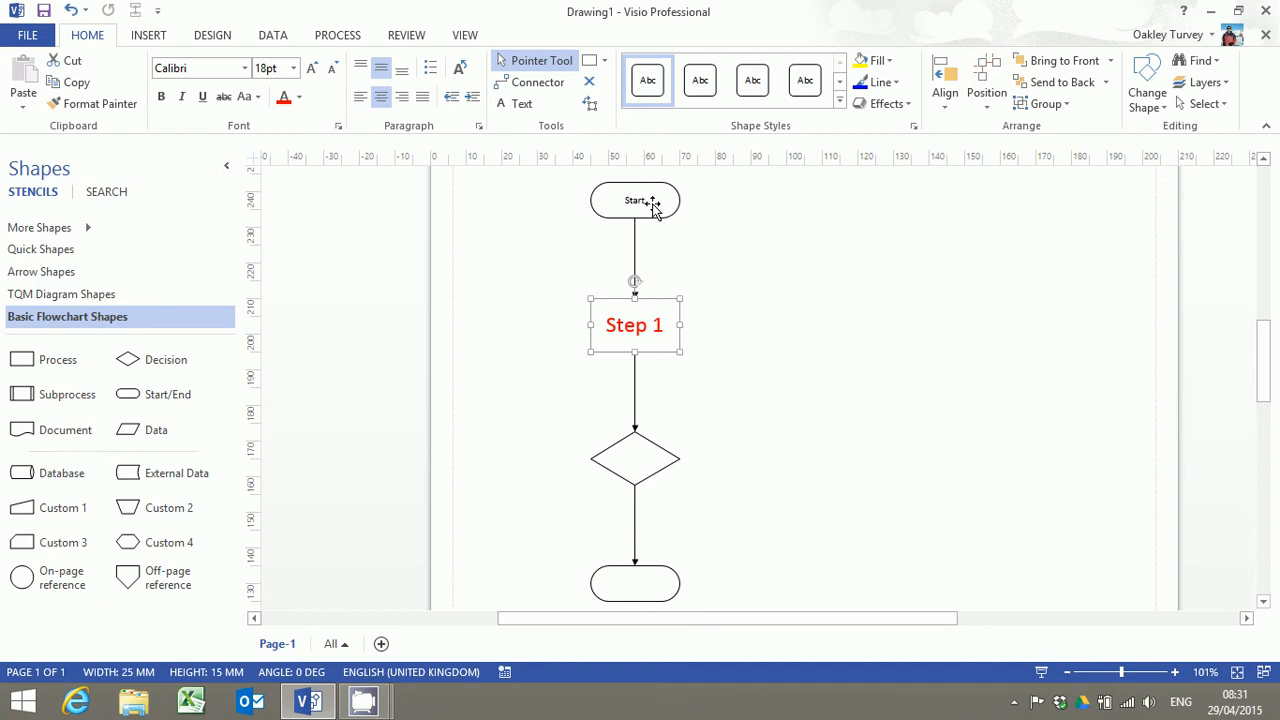
{"action": "left_click", "coordinate": [655, 203]}
{"action": "left_click", "coordinate": [640, 328]}
{"action": "left_click", "coordinate": [639, 462]}
{"action": "type", "text": "De"}
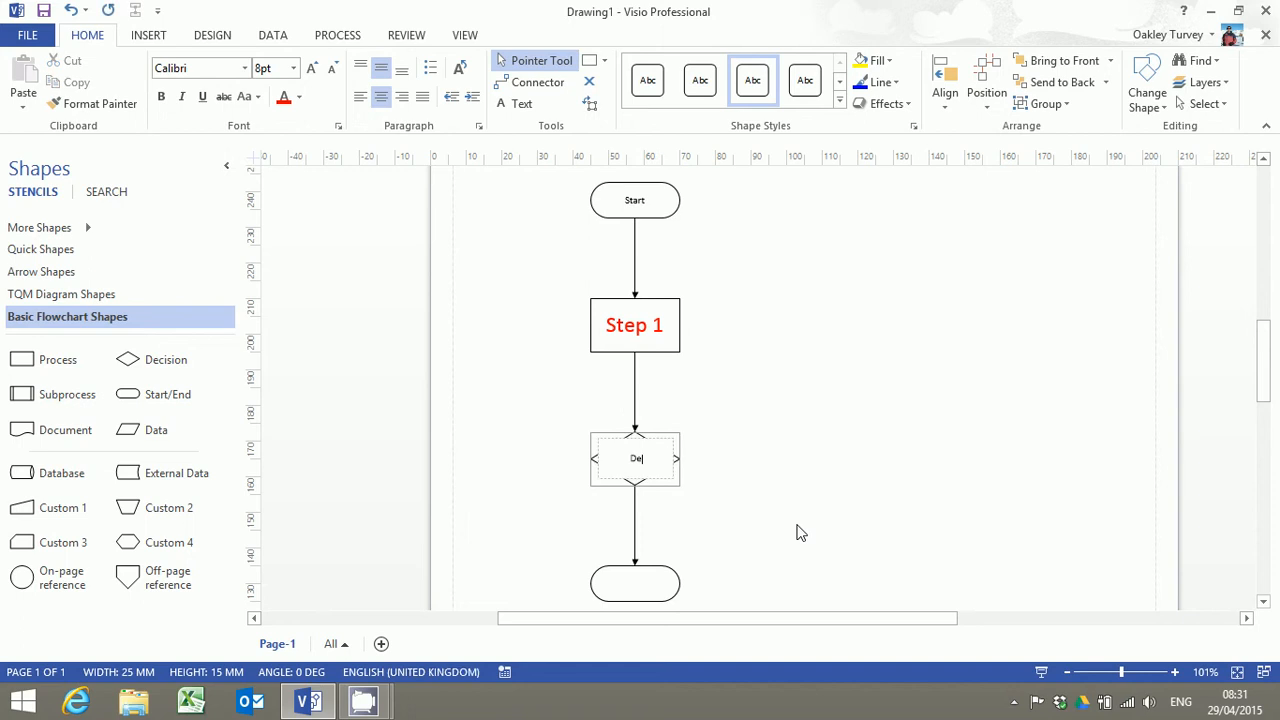
{"action": "type", "text": "cision"}
Label the terminator shape below the diamond with the text "End".
{"action": "left_click", "coordinate": [648, 584]}
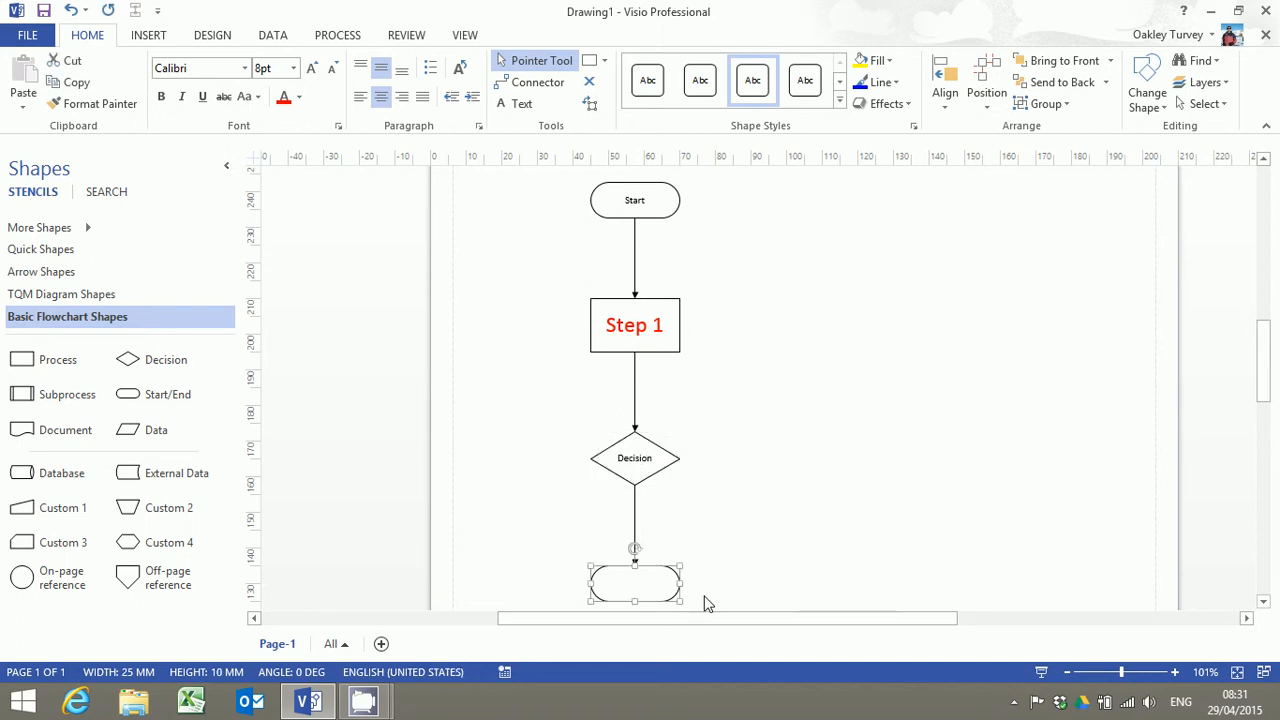
{"action": "type", "text": "End"}
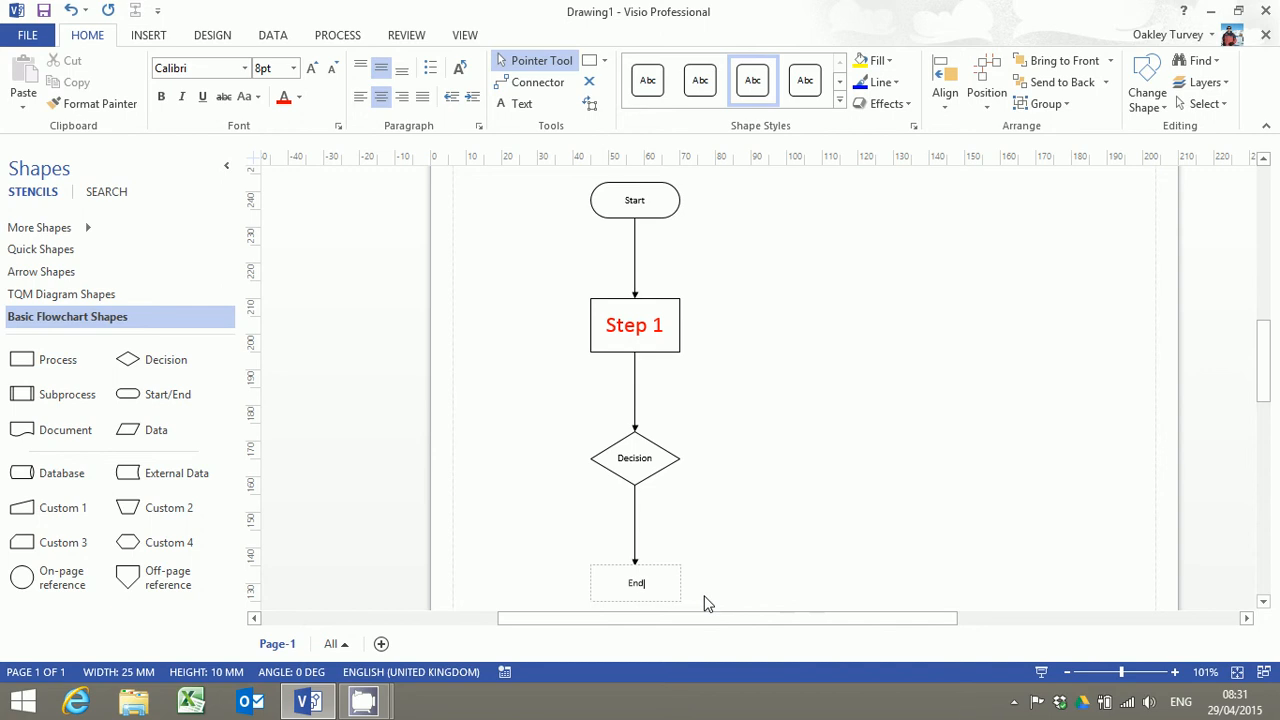
{"action": "left_click", "coordinate": [863, 528]}
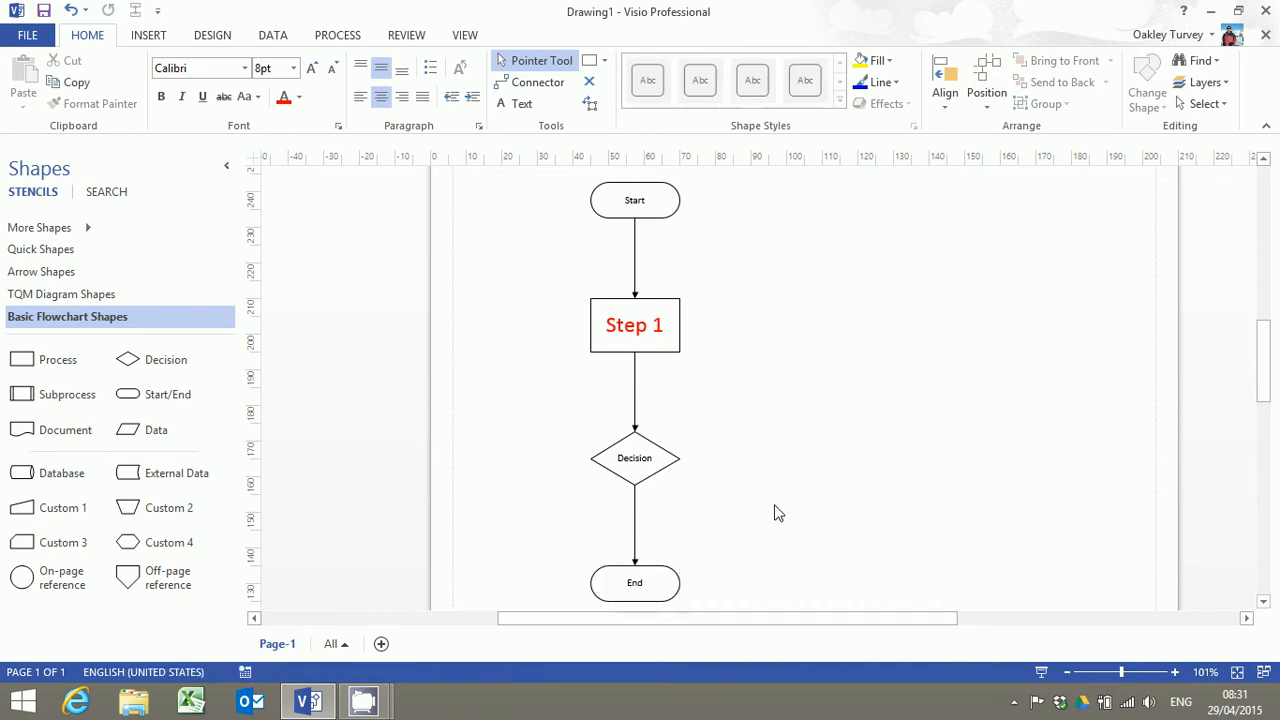
Try copying the Step 1 shape's formatting to the Start and Decision shapes one at a time, and undo both changes.
{"action": "left_click", "coordinate": [638, 338]}
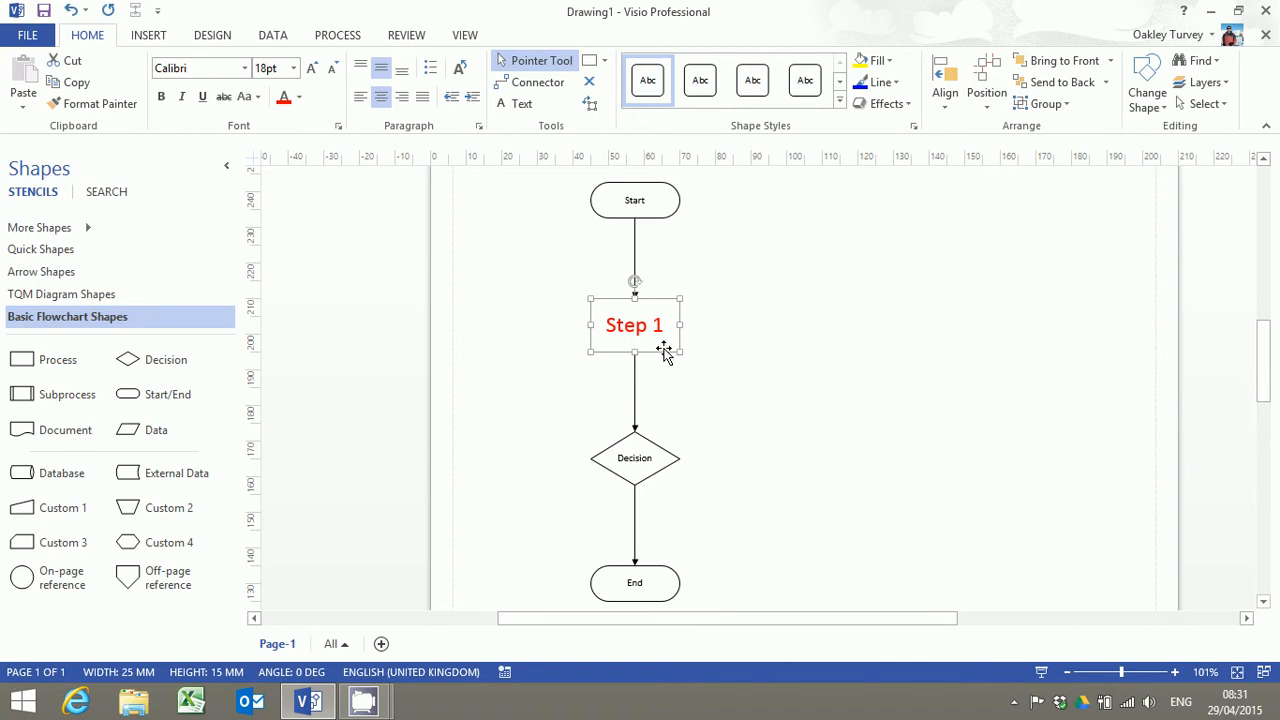
{"action": "left_click", "coordinate": [98, 104]}
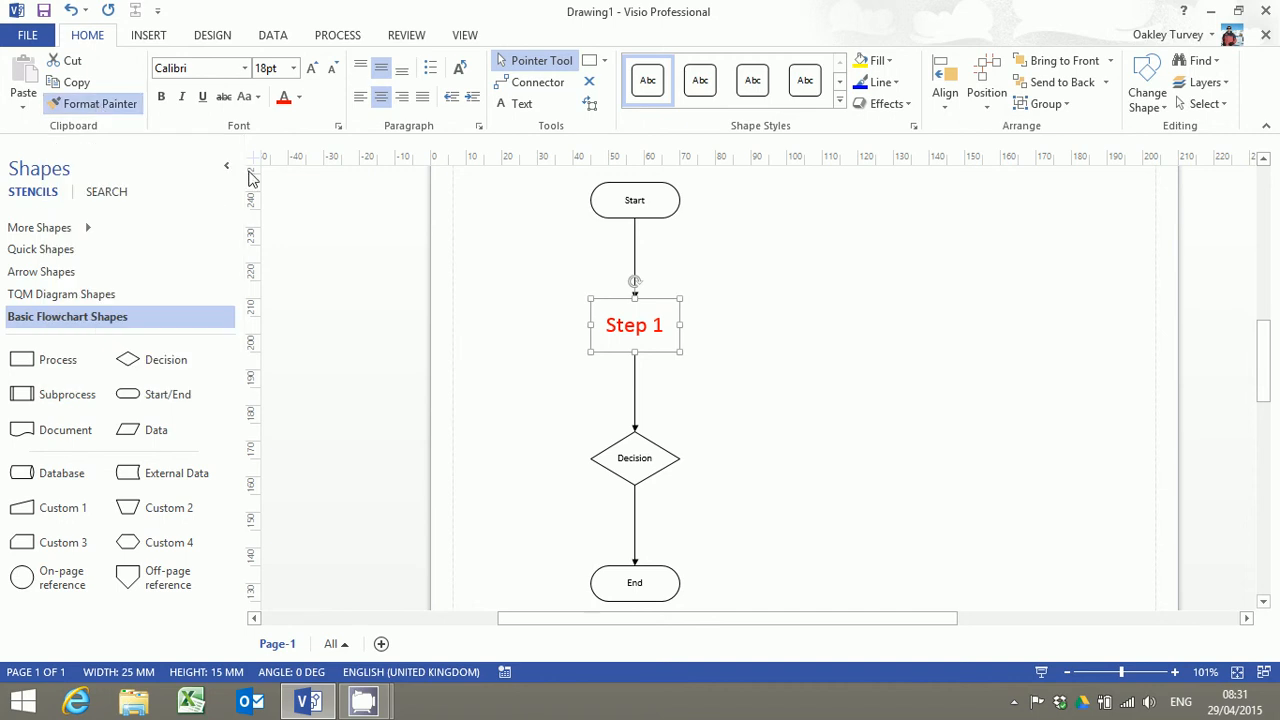
{"action": "left_click", "coordinate": [664, 205]}
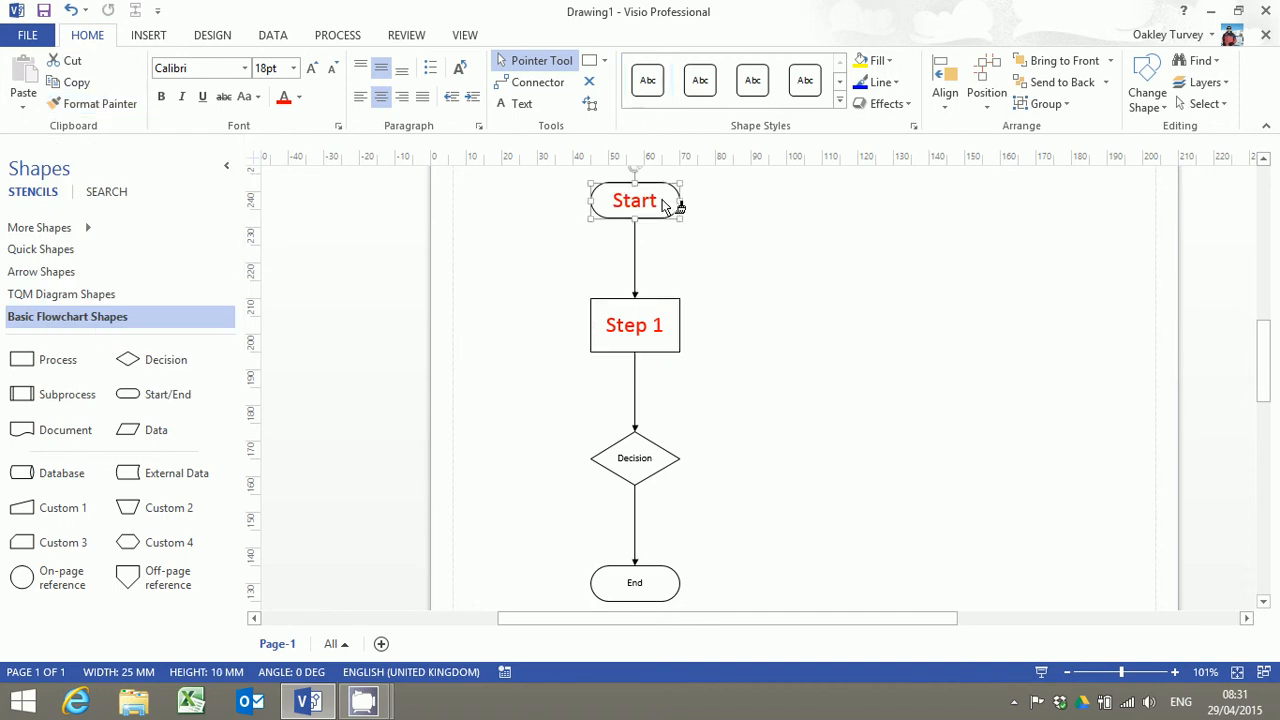
{"action": "left_click", "coordinate": [103, 110]}
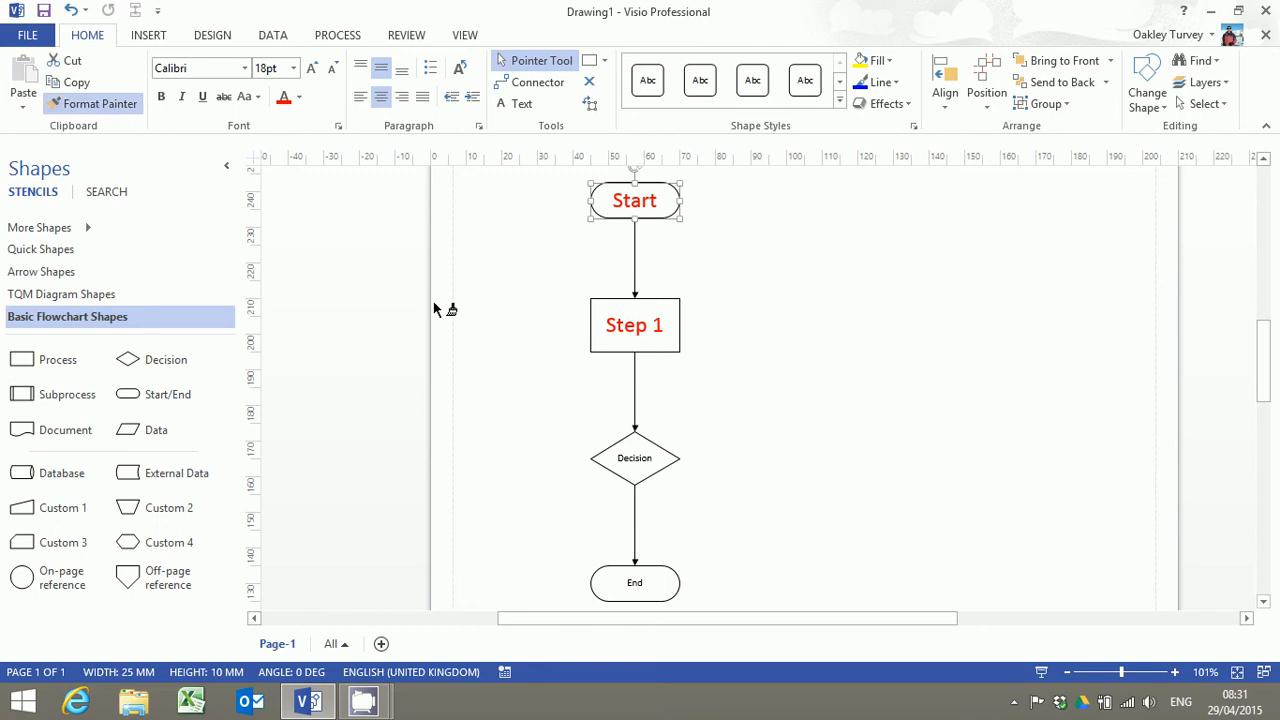
{"action": "left_click", "coordinate": [655, 452]}
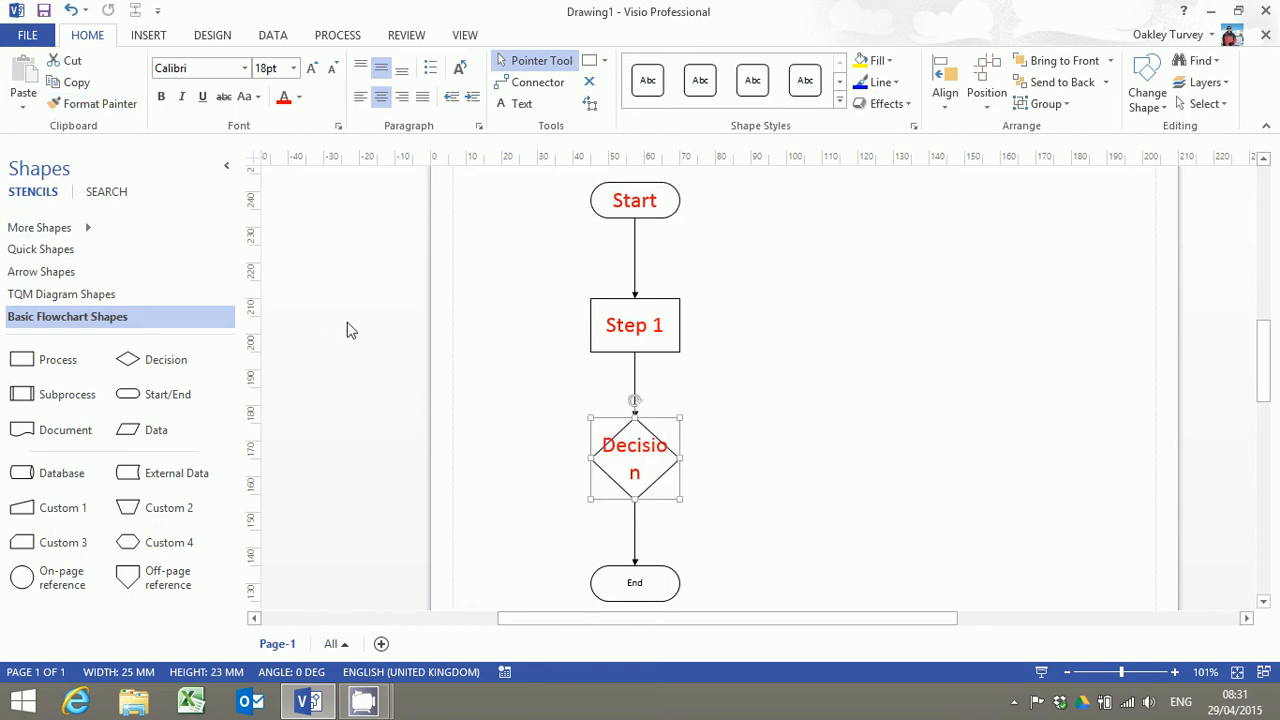
{"action": "key", "text": "ctrl+z"}
{"action": "key", "text": "ctrl+z"}
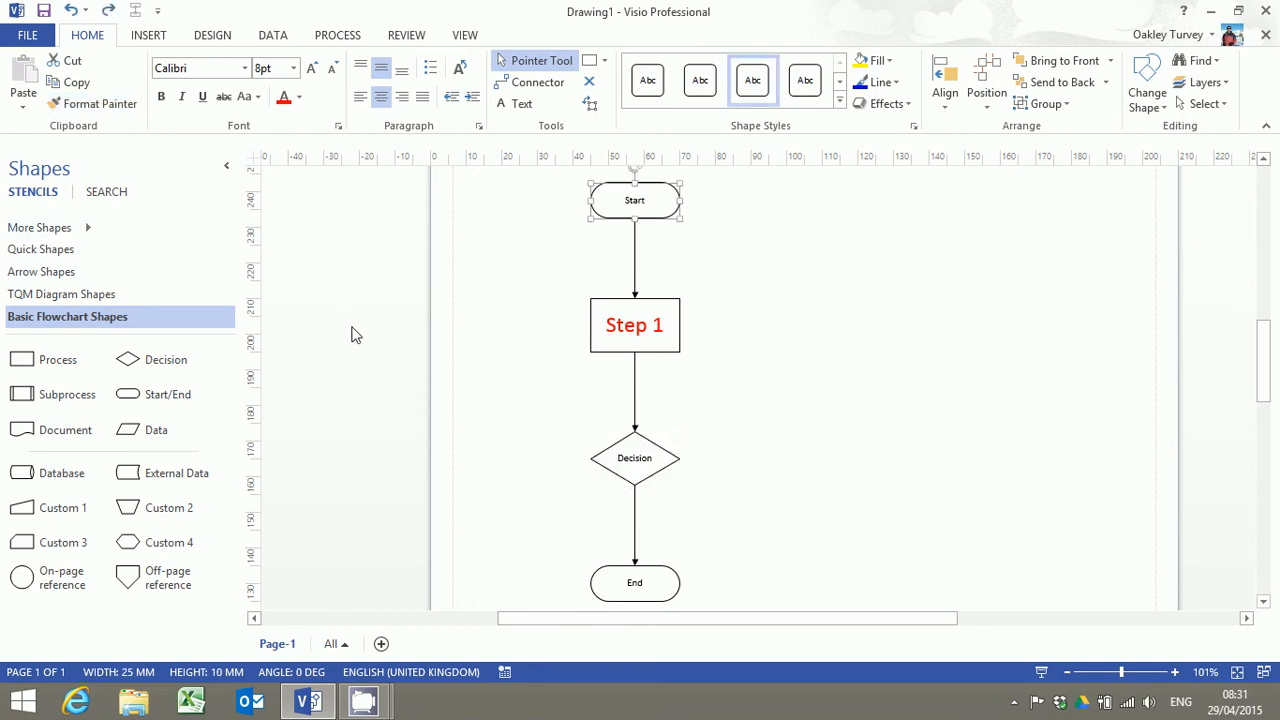
Copy the Step 1 formatting to the Start, Decision and End shapes in one continuous Format Painter session, and switch the painter off.
{"action": "left_click", "coordinate": [662, 336]}
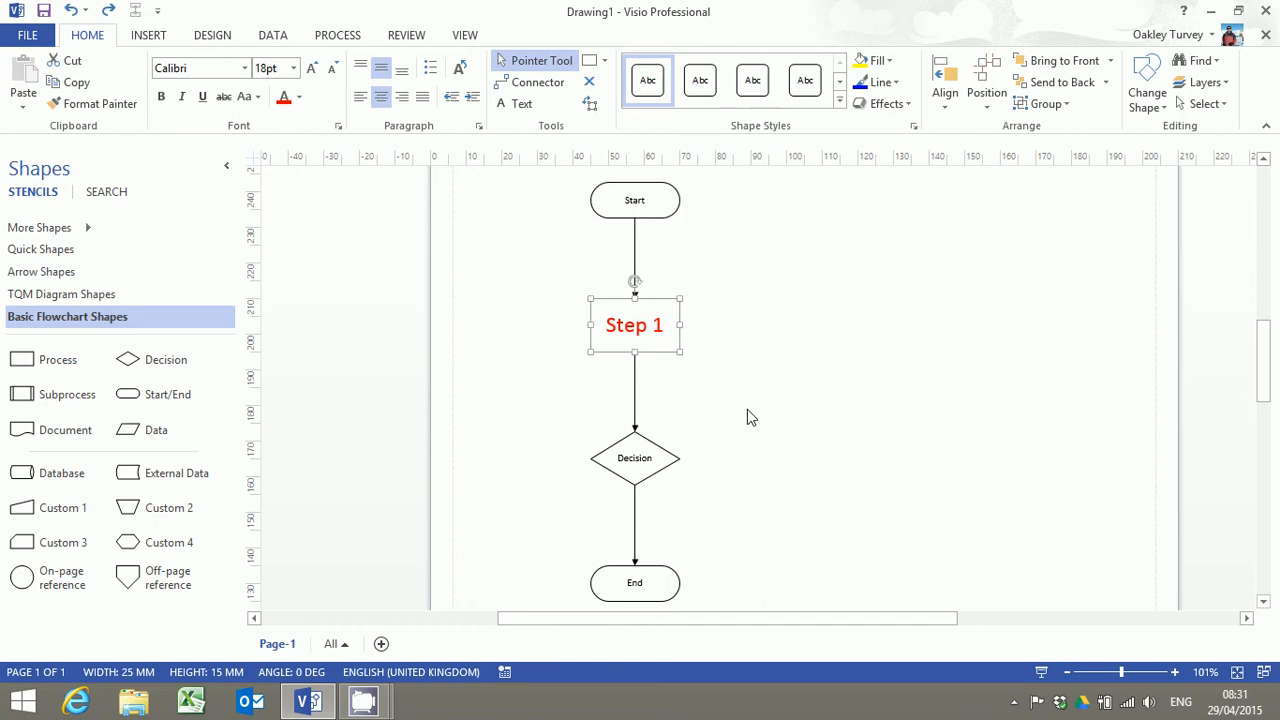
{"action": "left_click", "coordinate": [117, 113]}
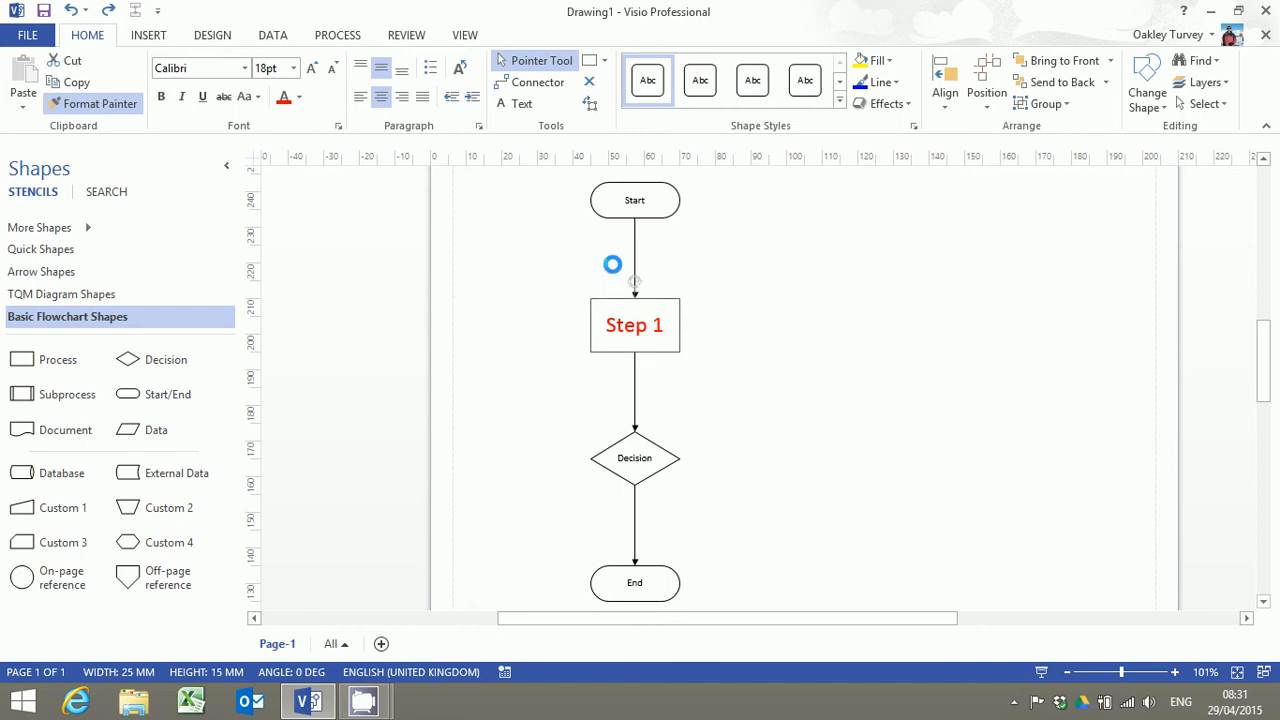
{"action": "left_click", "coordinate": [634, 203]}
{"action": "left_click", "coordinate": [647, 470]}
{"action": "left_click", "coordinate": [654, 583]}
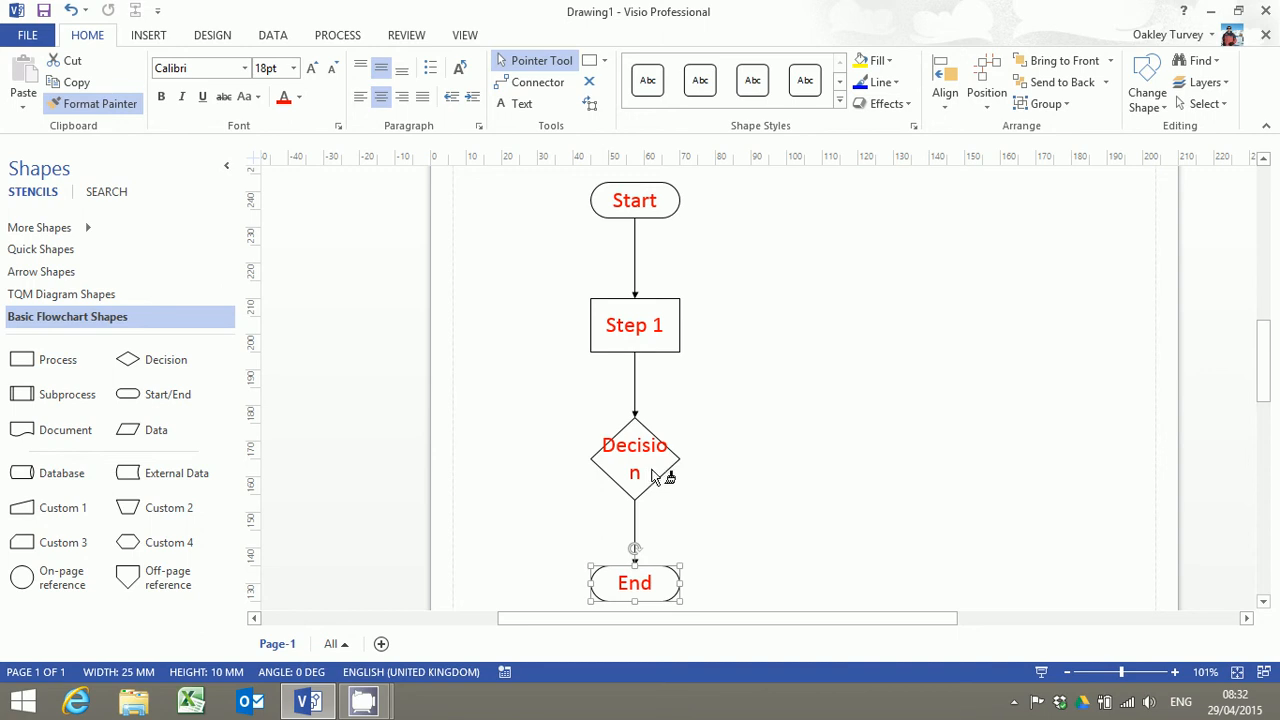
{"action": "left_click", "coordinate": [118, 105]}
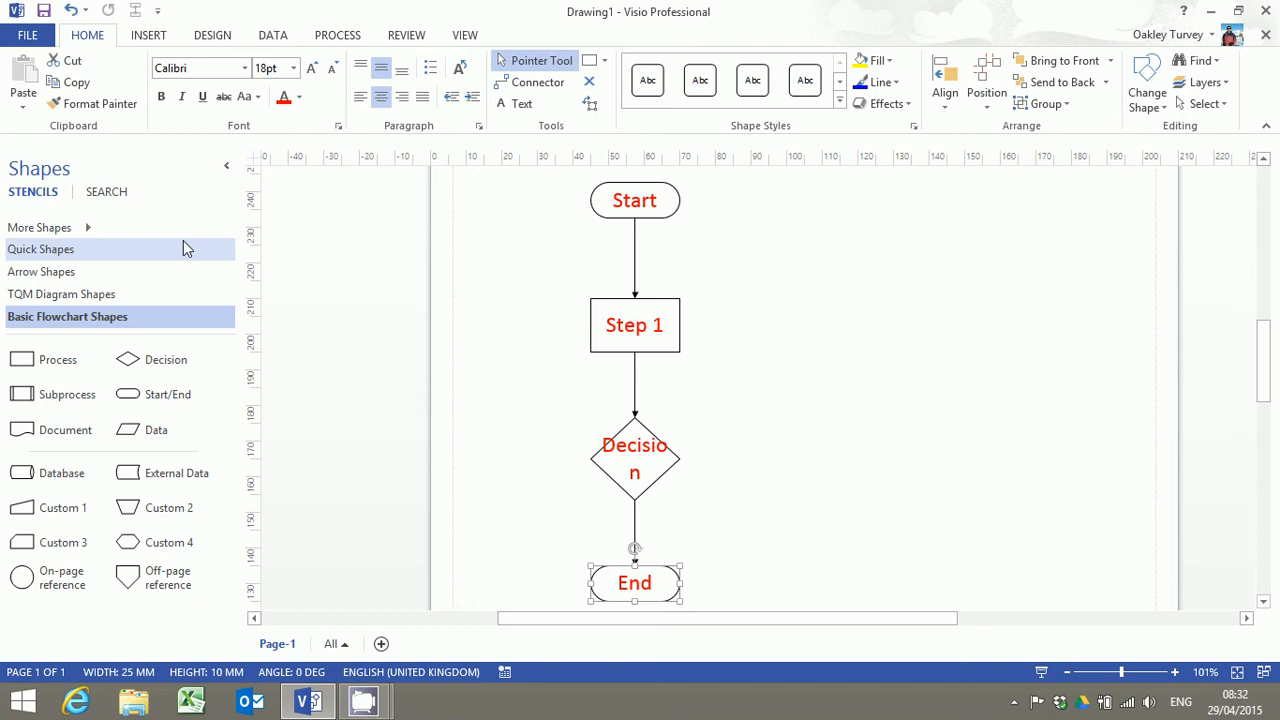
Reduce the text size of the Decision diamond's label to 14 pt.
{"action": "double_click", "coordinate": [636, 460]}
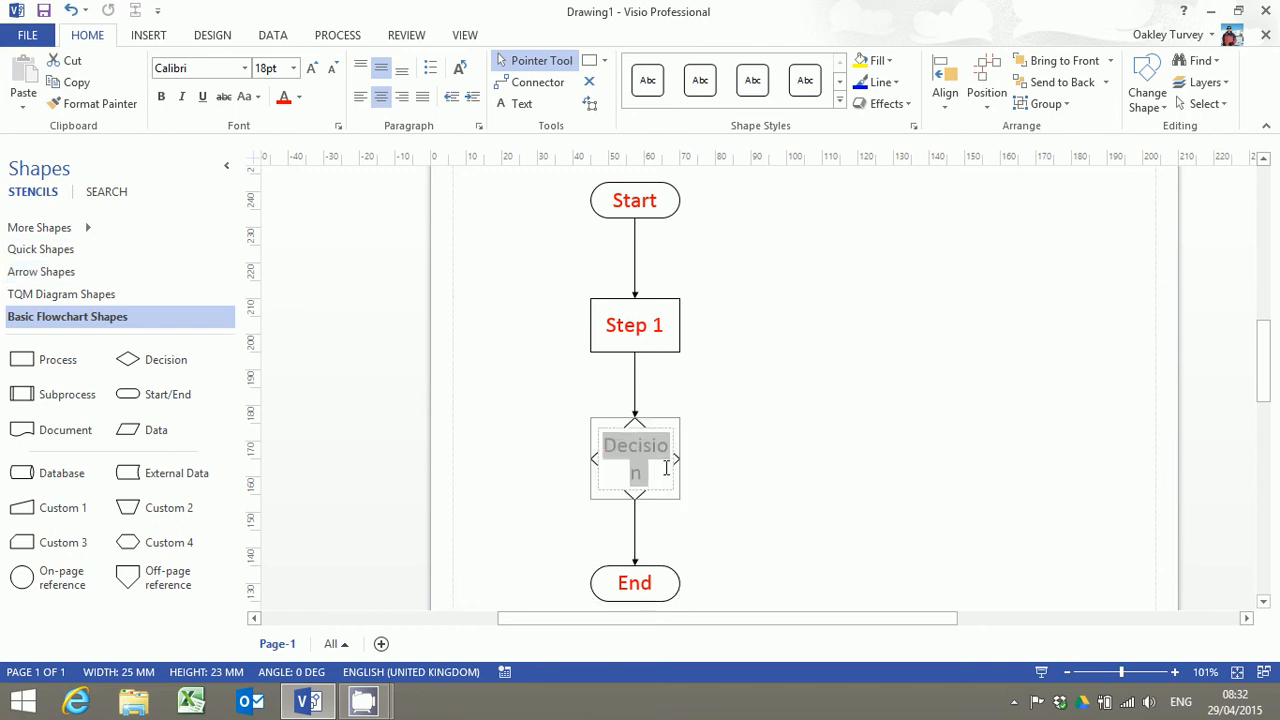
{"action": "left_click", "coordinate": [334, 70]}
{"action": "left_click", "coordinate": [334, 70]}
{"action": "left_click", "coordinate": [781, 421]}
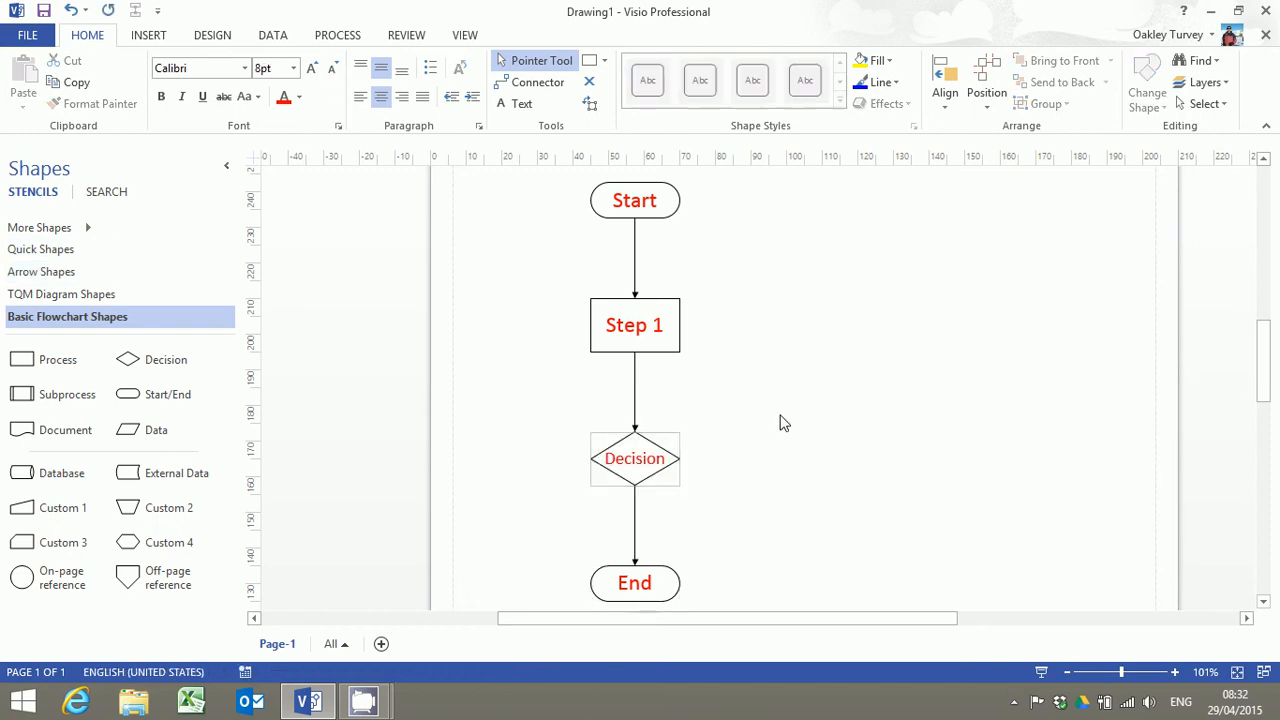
Copy the Decision diamond's formatting to the End, Step 1 and Start shapes with Format Painter, and switch the painter off.
{"action": "left_click", "coordinate": [645, 462]}
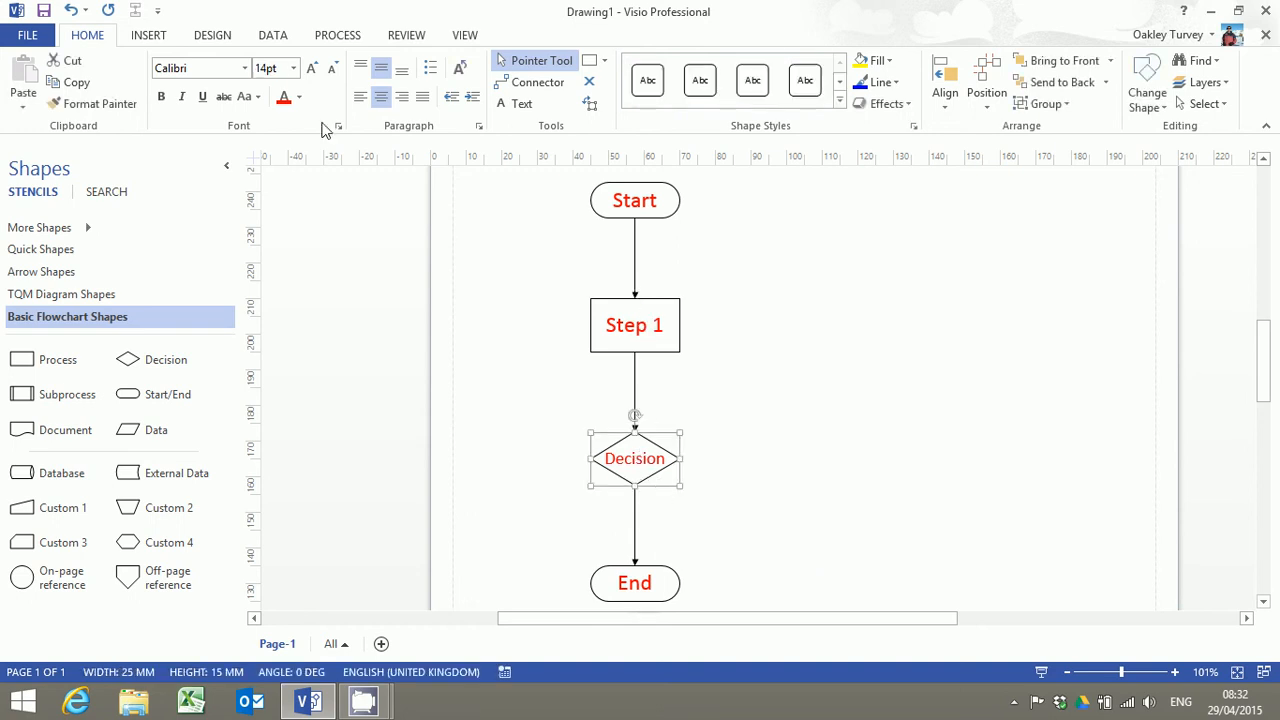
{"action": "left_click", "coordinate": [120, 104]}
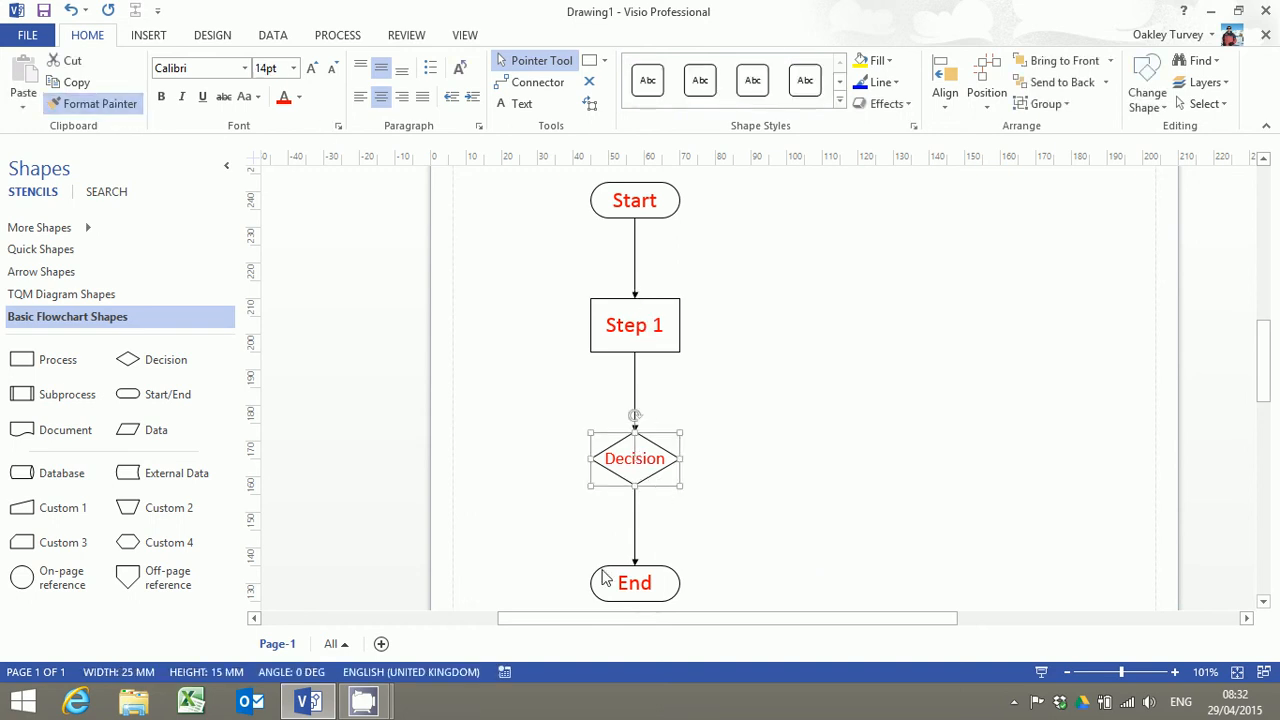
{"action": "left_click", "coordinate": [646, 586]}
{"action": "left_click", "coordinate": [646, 330]}
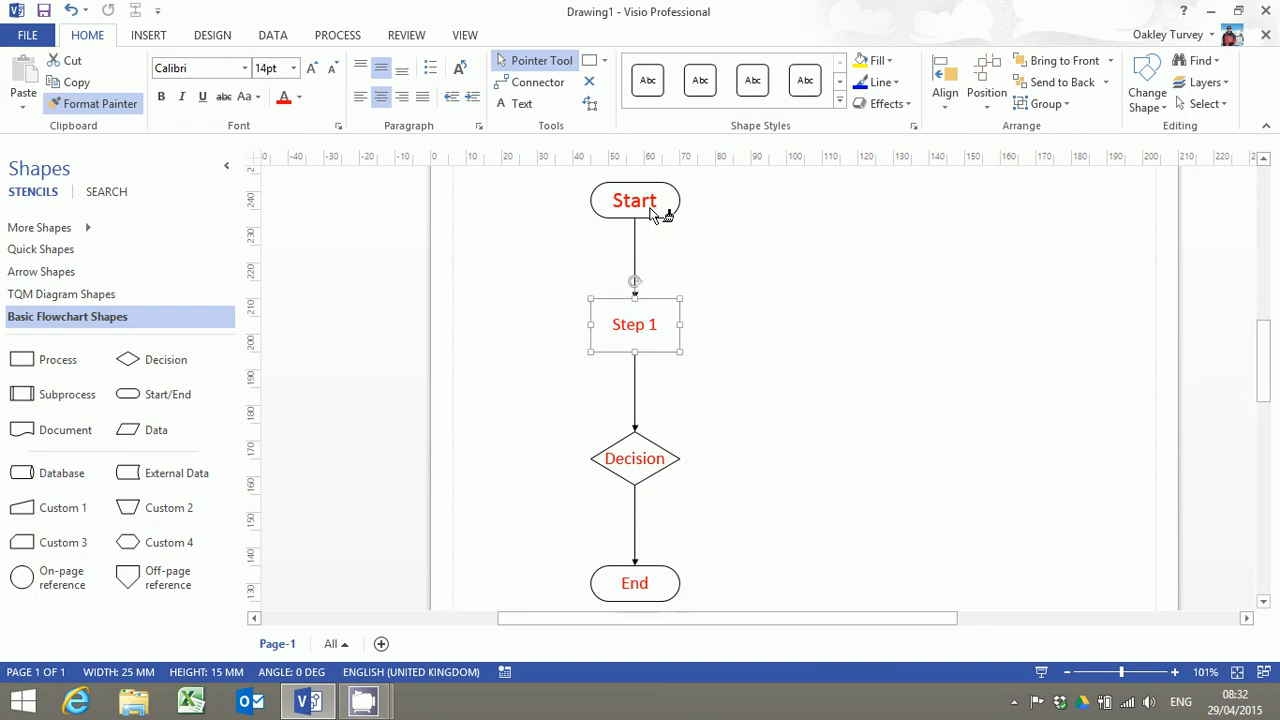
{"action": "left_click", "coordinate": [652, 204]}
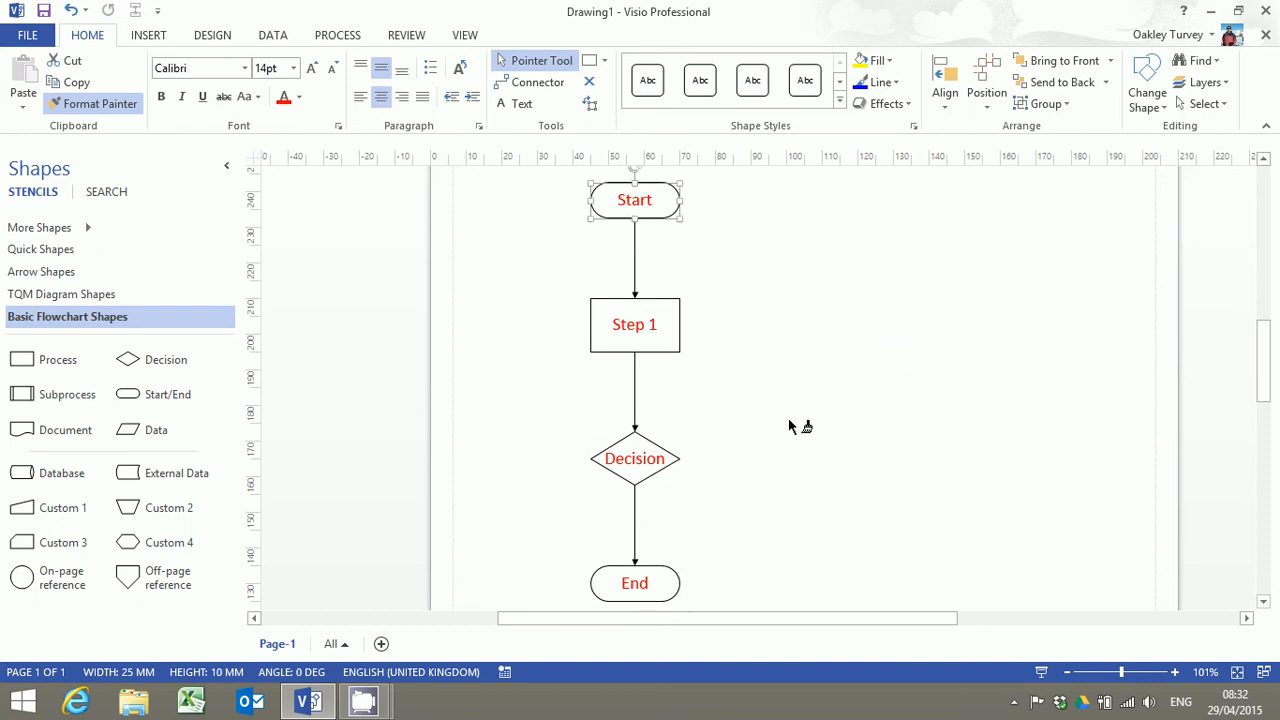
{"action": "key", "text": "Escape"}
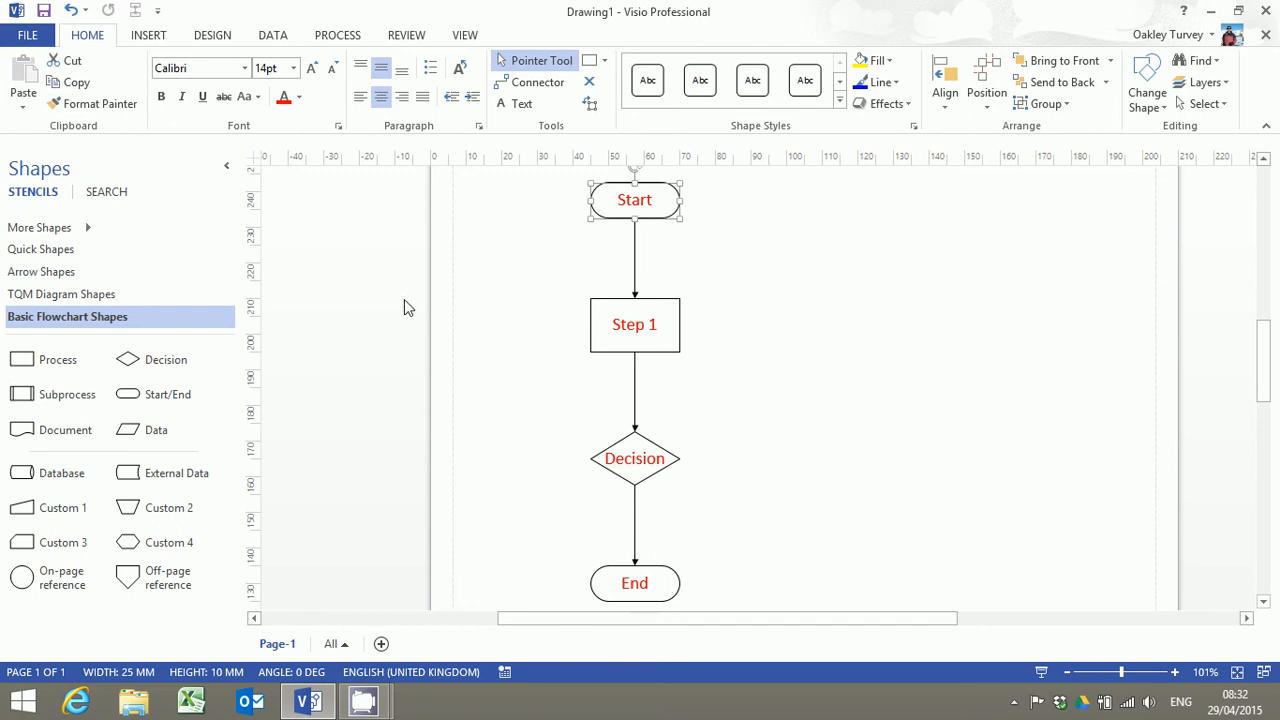
{"action": "left_click", "coordinate": [806, 367]}
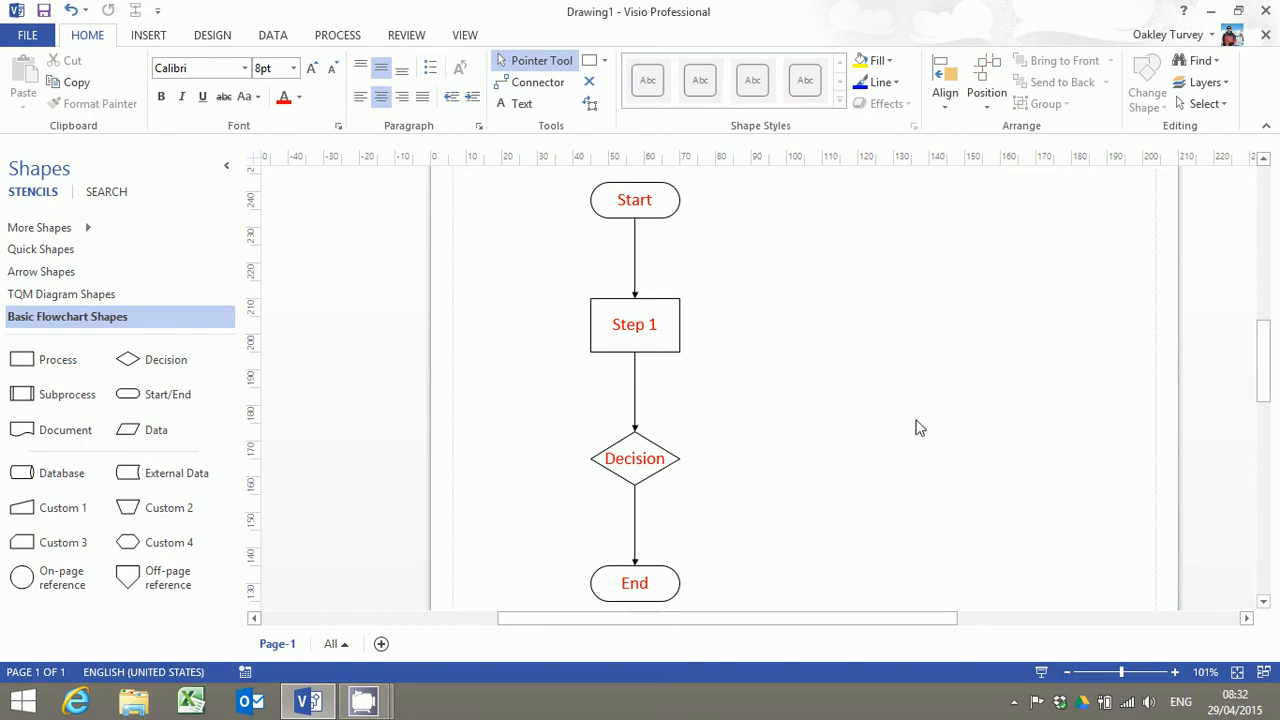
Give the Start shape a yellow fill and a blue outline.
{"action": "left_click", "coordinate": [652, 201]}
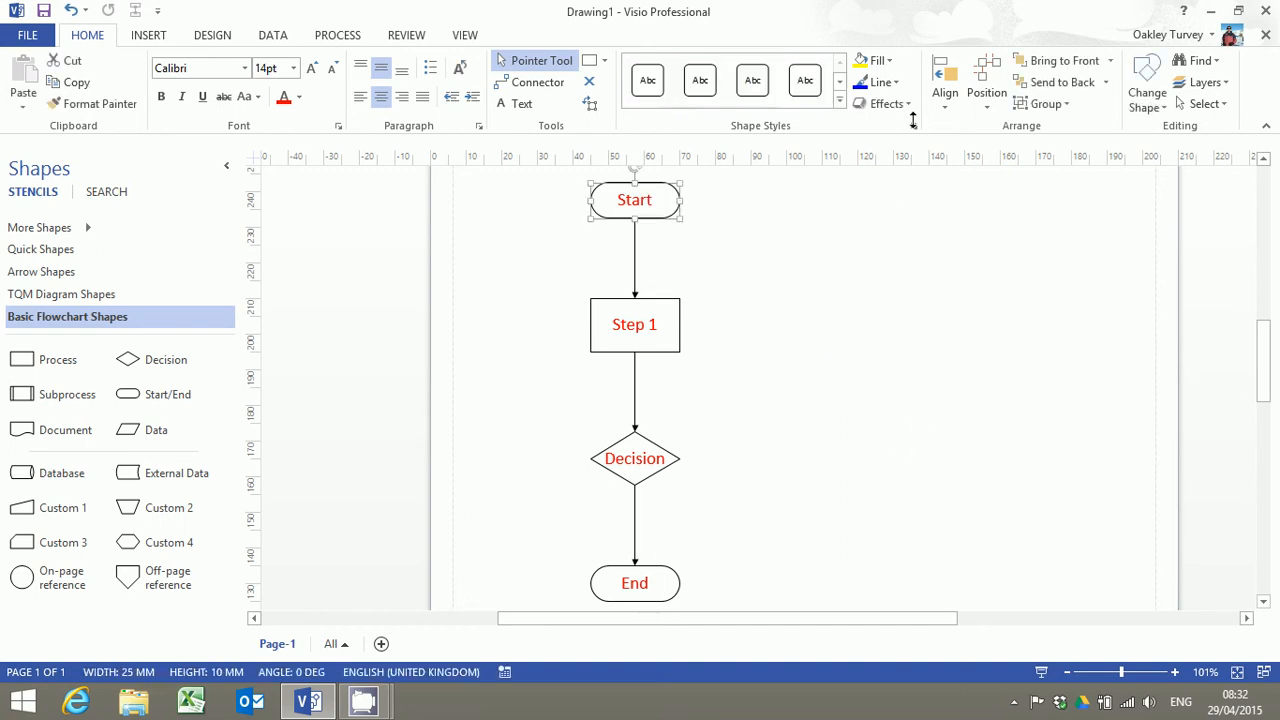
{"action": "left_click", "coordinate": [864, 63]}
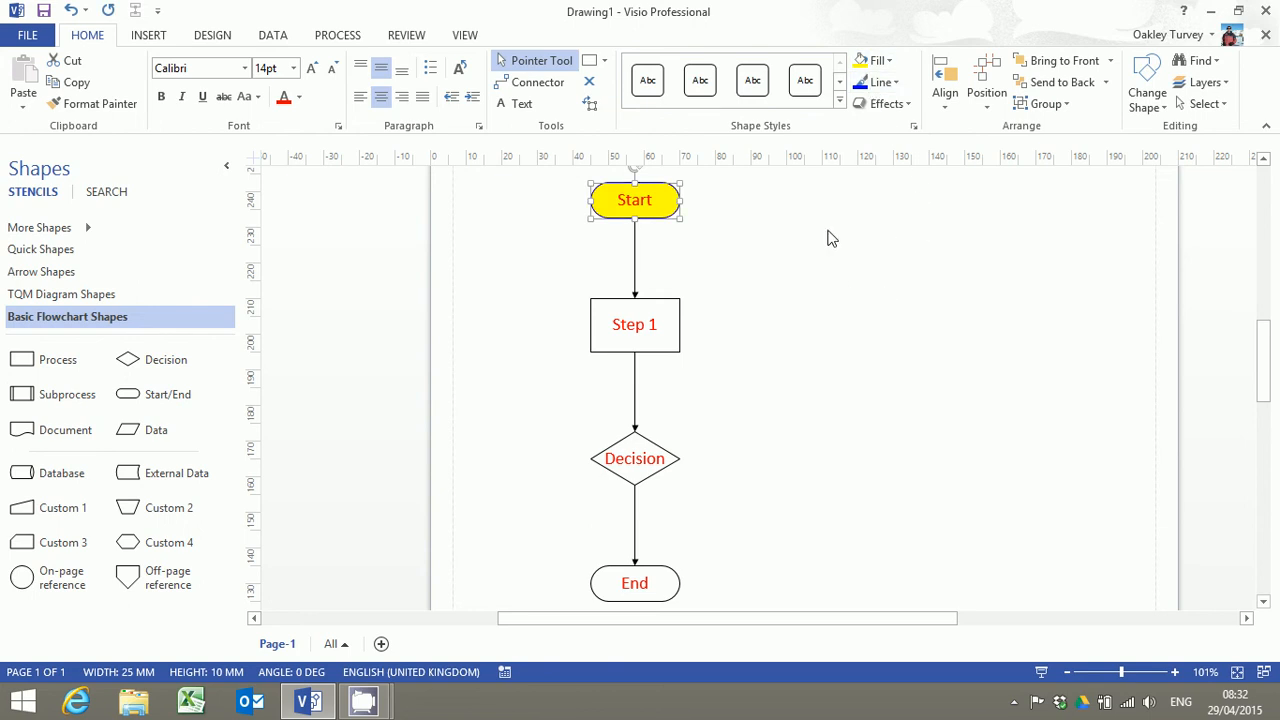
{"action": "left_click", "coordinate": [807, 300]}
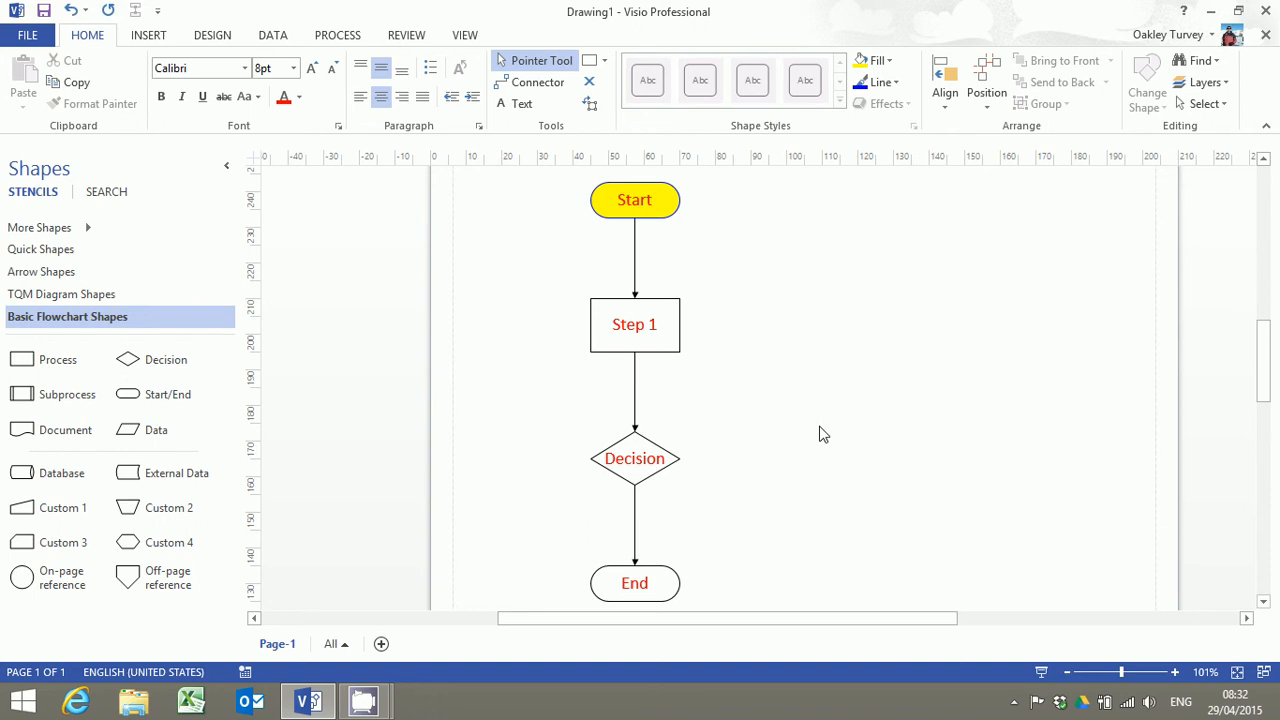
Copy the Start shape's formatting to the Step 1, Decision and End shapes in one continuous Format Painter session, and switch the painter off.
{"action": "left_click", "coordinate": [651, 200]}
{"action": "double_click", "coordinate": [115, 107]}
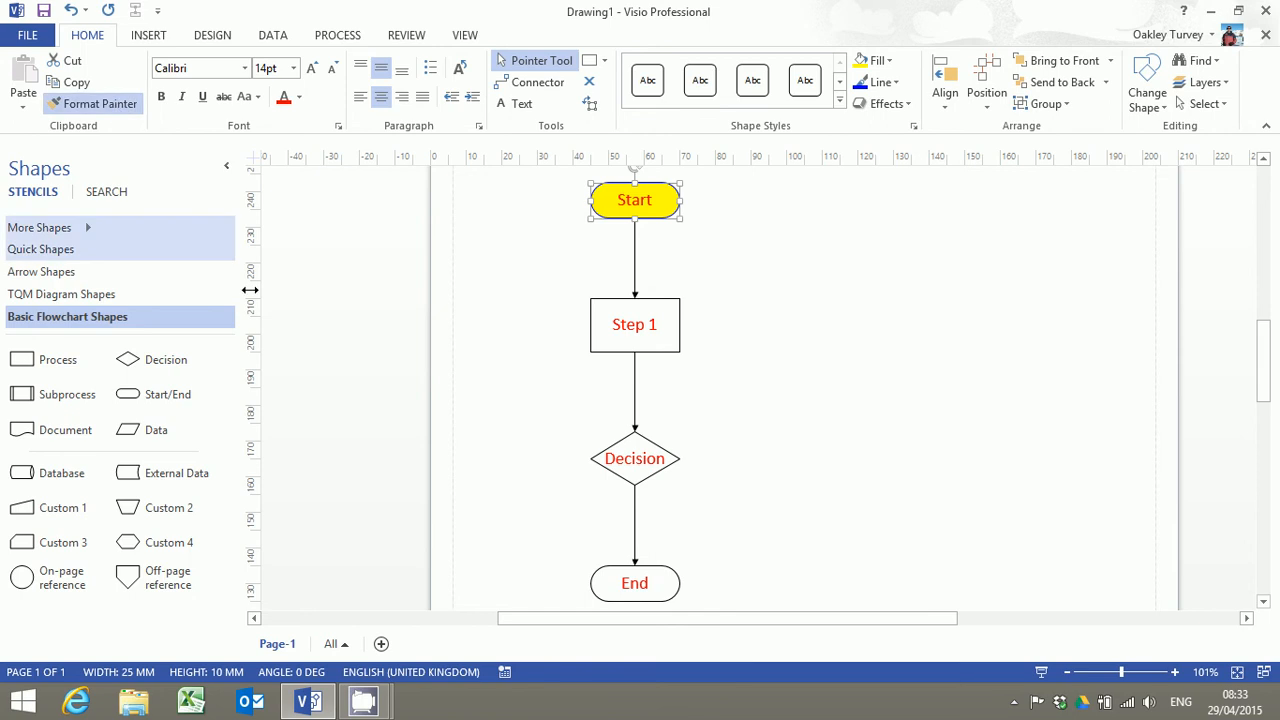
{"action": "left_click", "coordinate": [623, 331]}
{"action": "left_click", "coordinate": [636, 480]}
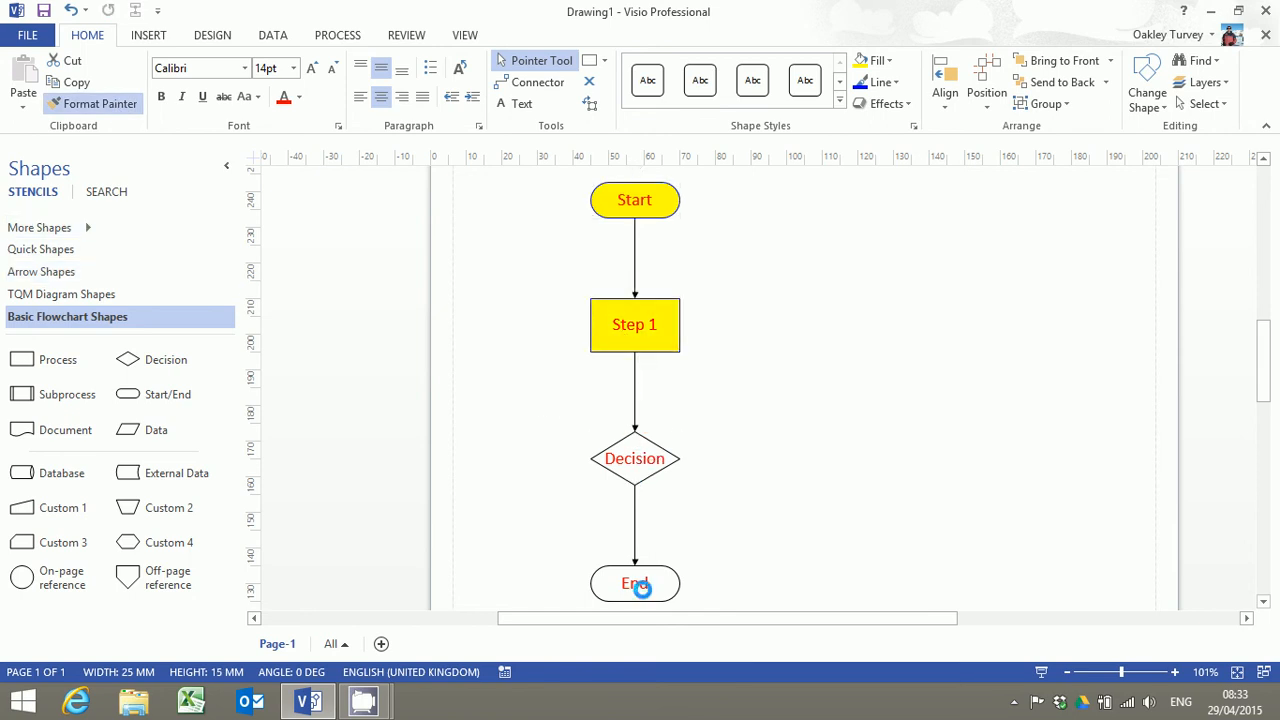
{"action": "left_click", "coordinate": [637, 583]}
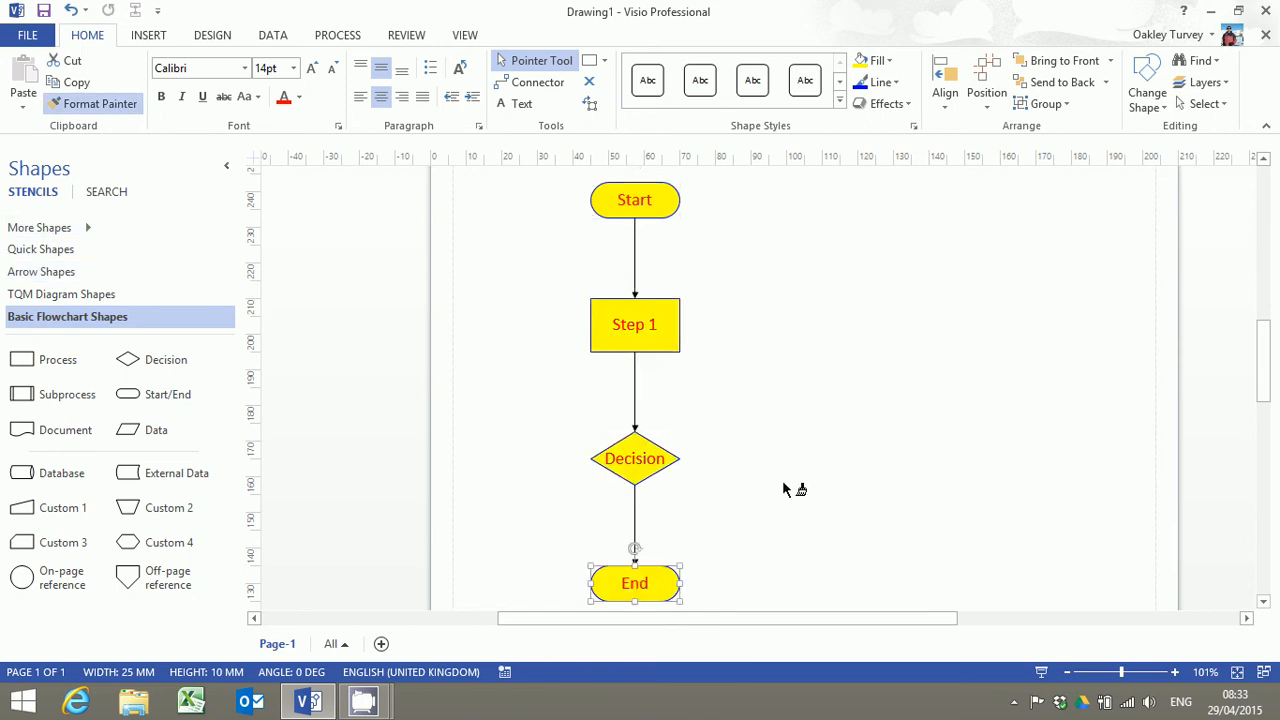
{"action": "key", "text": "Escape"}
{"action": "left_click", "coordinate": [791, 384]}
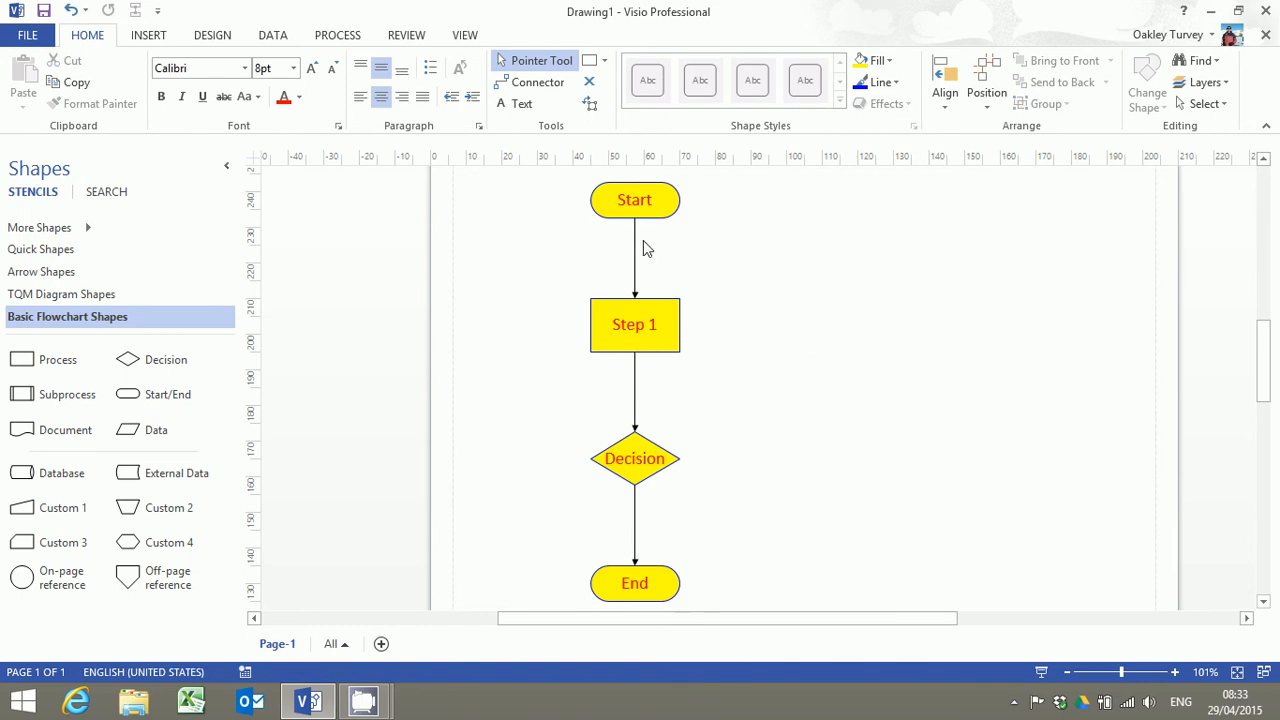
Delete the connector between Decision and End, and move the End shape far to the right on the page.
{"action": "left_click", "coordinate": [634, 525]}
{"action": "key", "text": "Delete"}
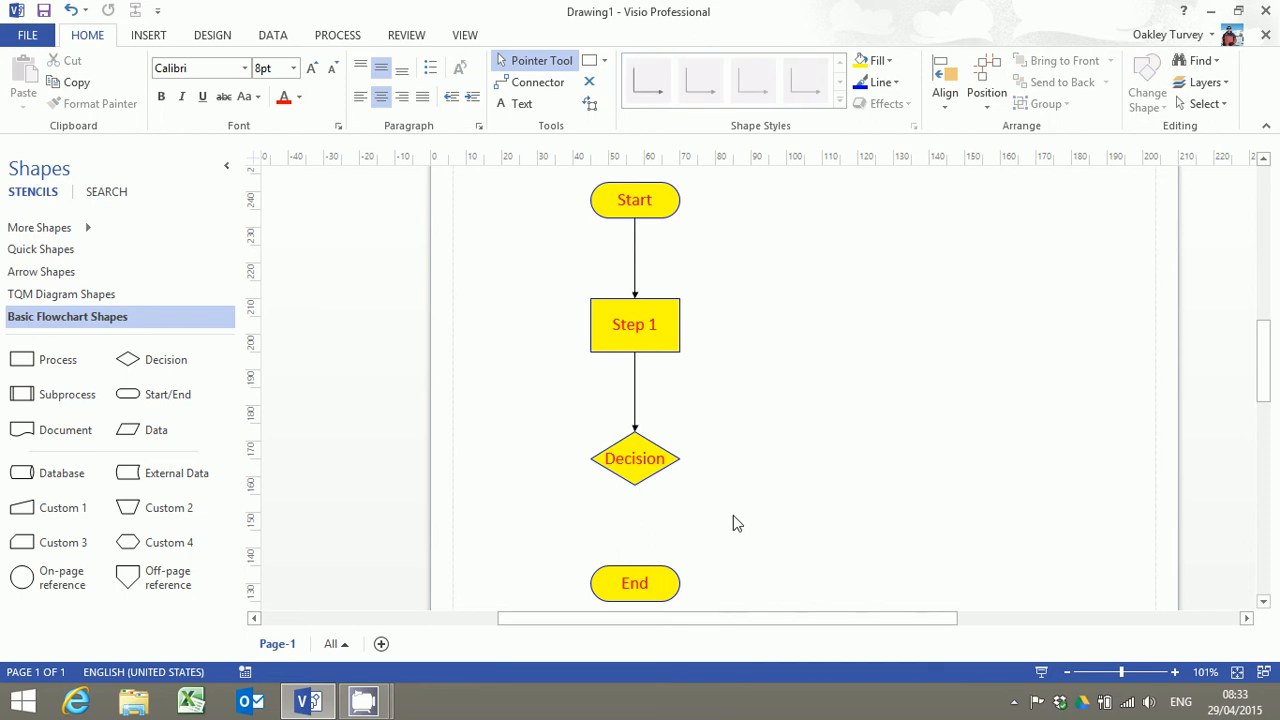
{"action": "left_click_drag", "start_coordinate": [666, 588], "coordinate": [1086, 577]}
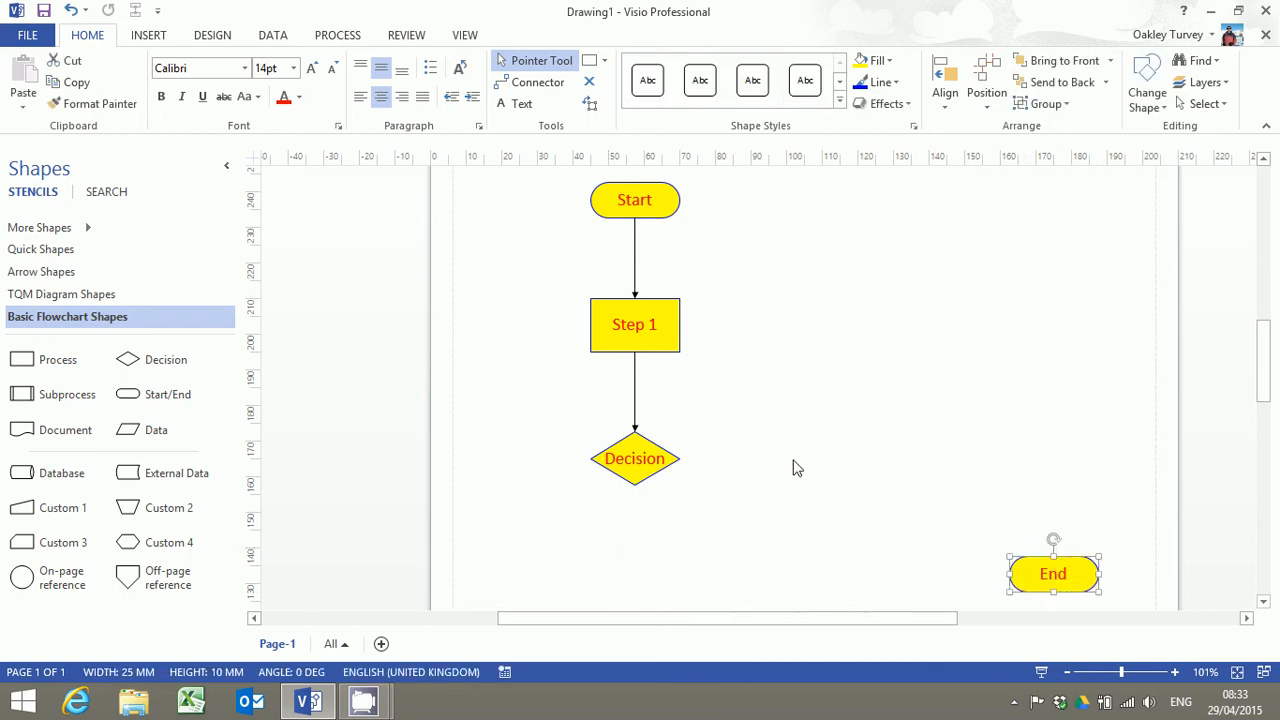
Try adding a new Process shape from the stencil below the Decision diamond, and delete it.
{"action": "left_click", "coordinate": [668, 330]}
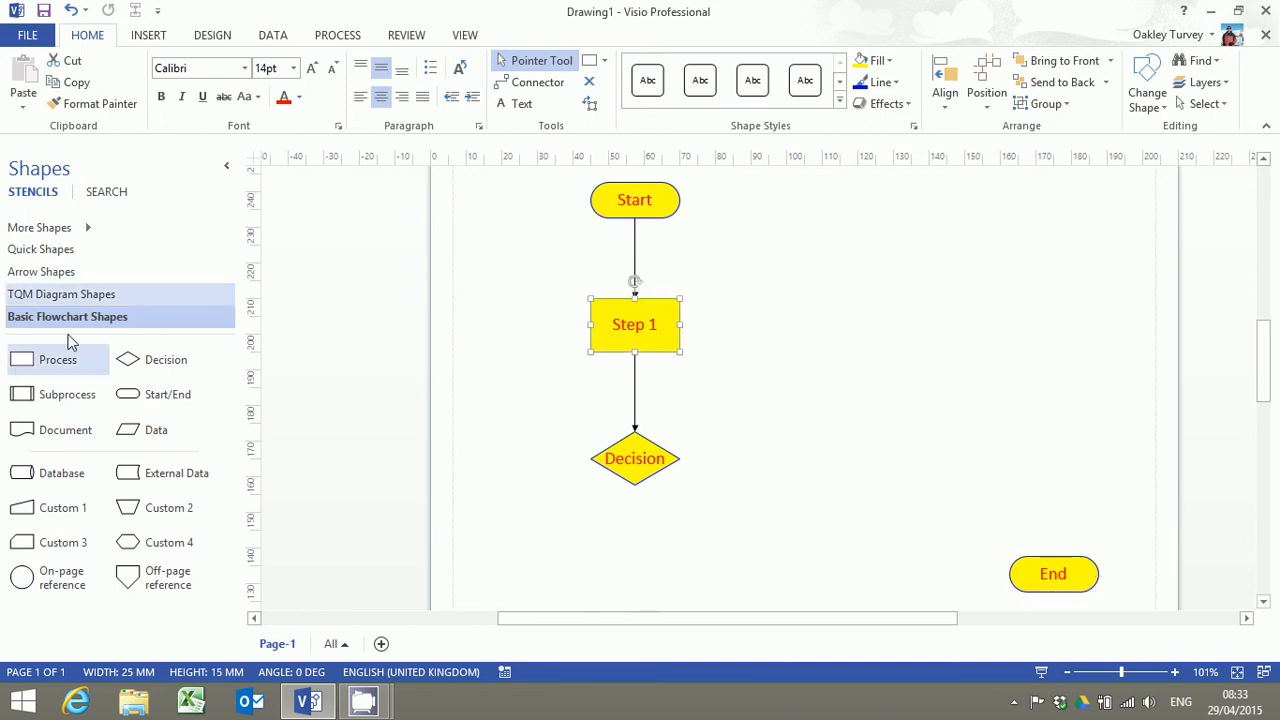
{"action": "left_click_drag", "start_coordinate": [28, 360], "coordinate": [630, 557]}
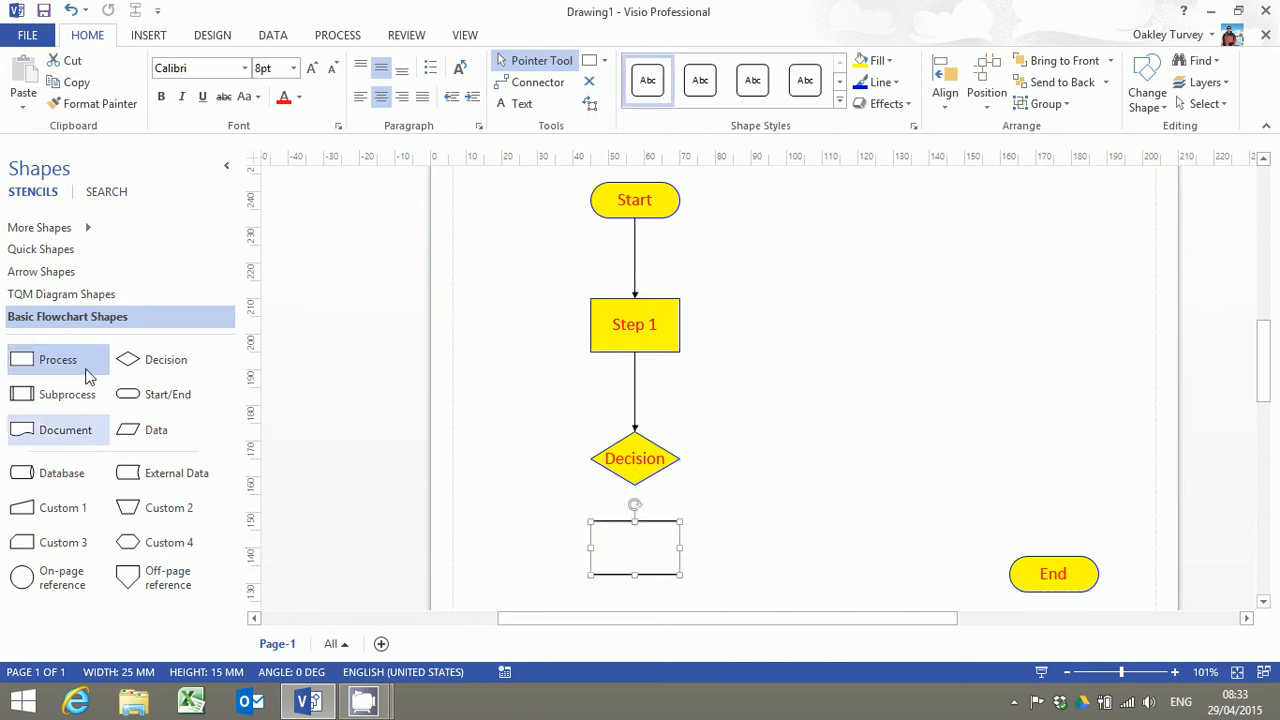
{"action": "key", "text": "Delete"}
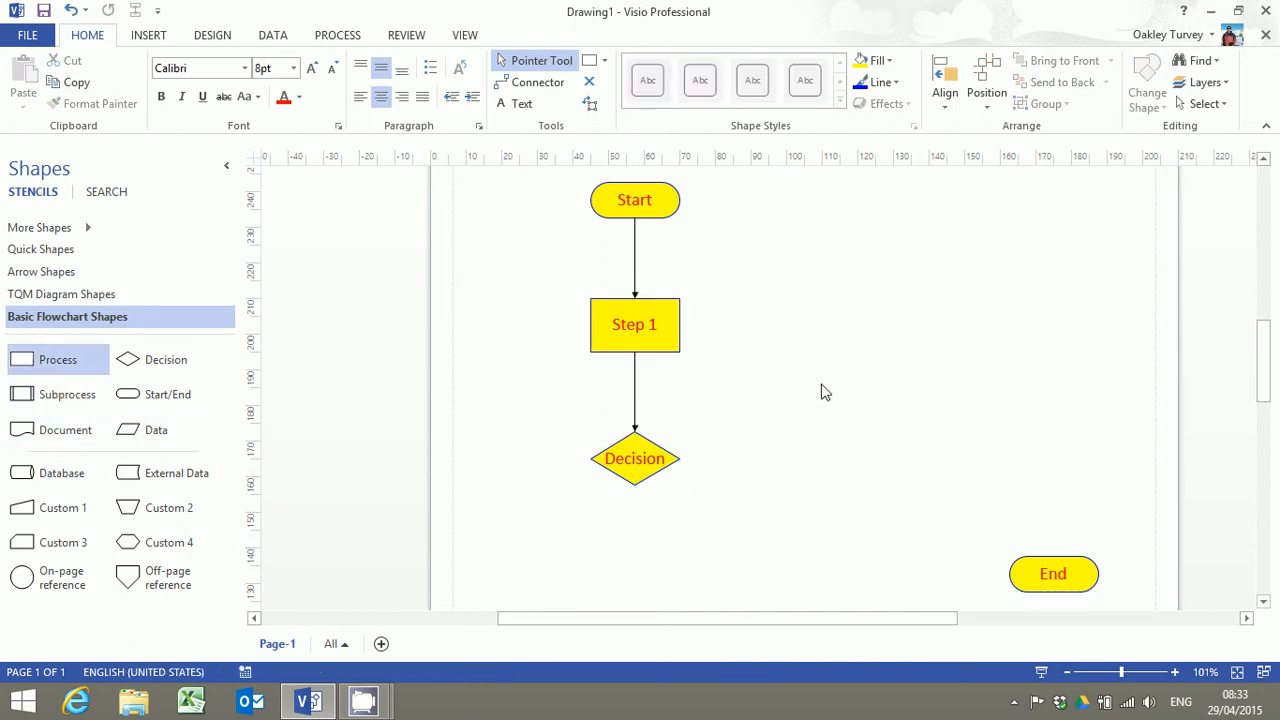
Duplicate the Step 1 shape directly below the Decision diamond and relabel the copy "Step 2".
{"action": "left_click", "coordinate": [672, 342]}
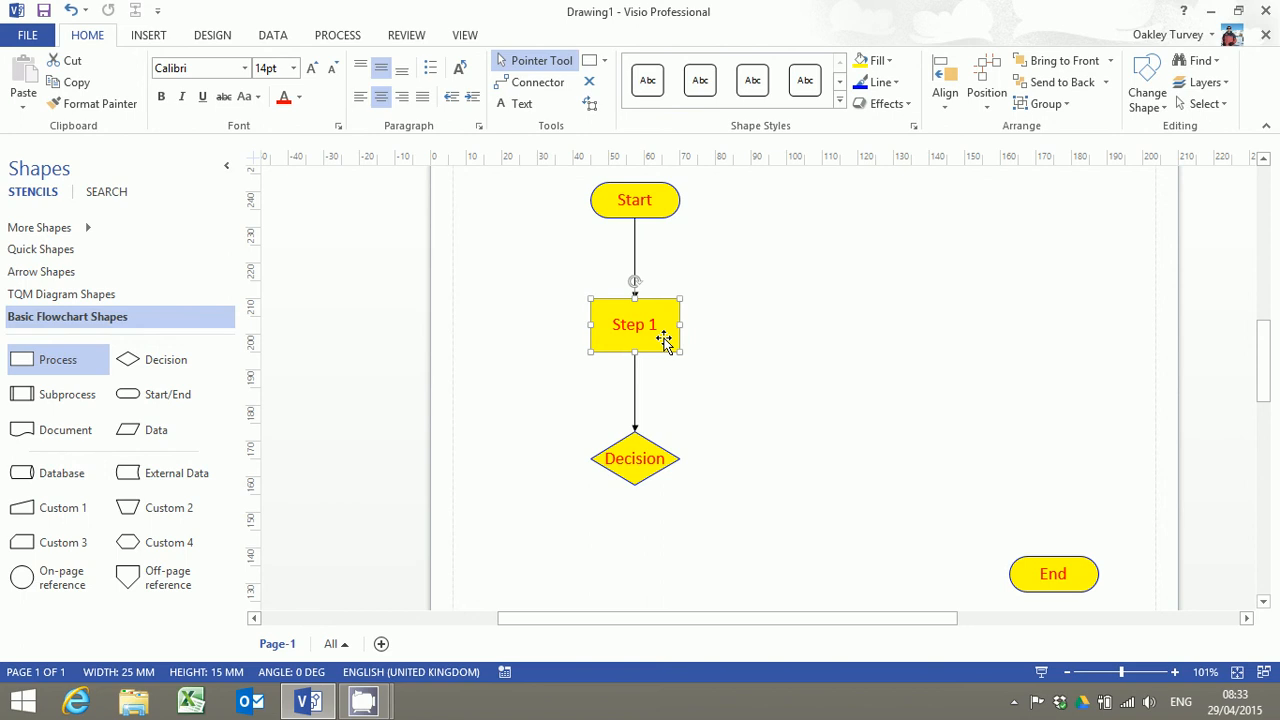
{"action": "left_click_drag", "start_coordinate": [664, 340], "coordinate": [666, 583]}
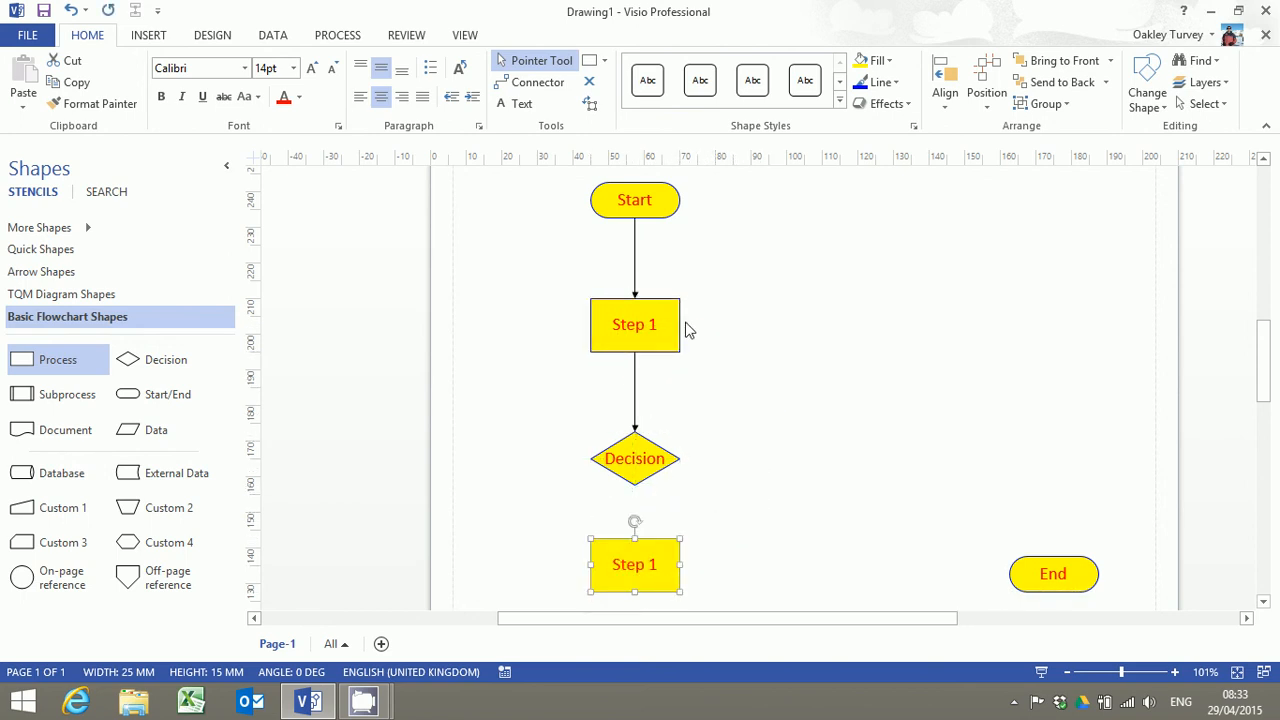
{"action": "double_click", "coordinate": [651, 566]}
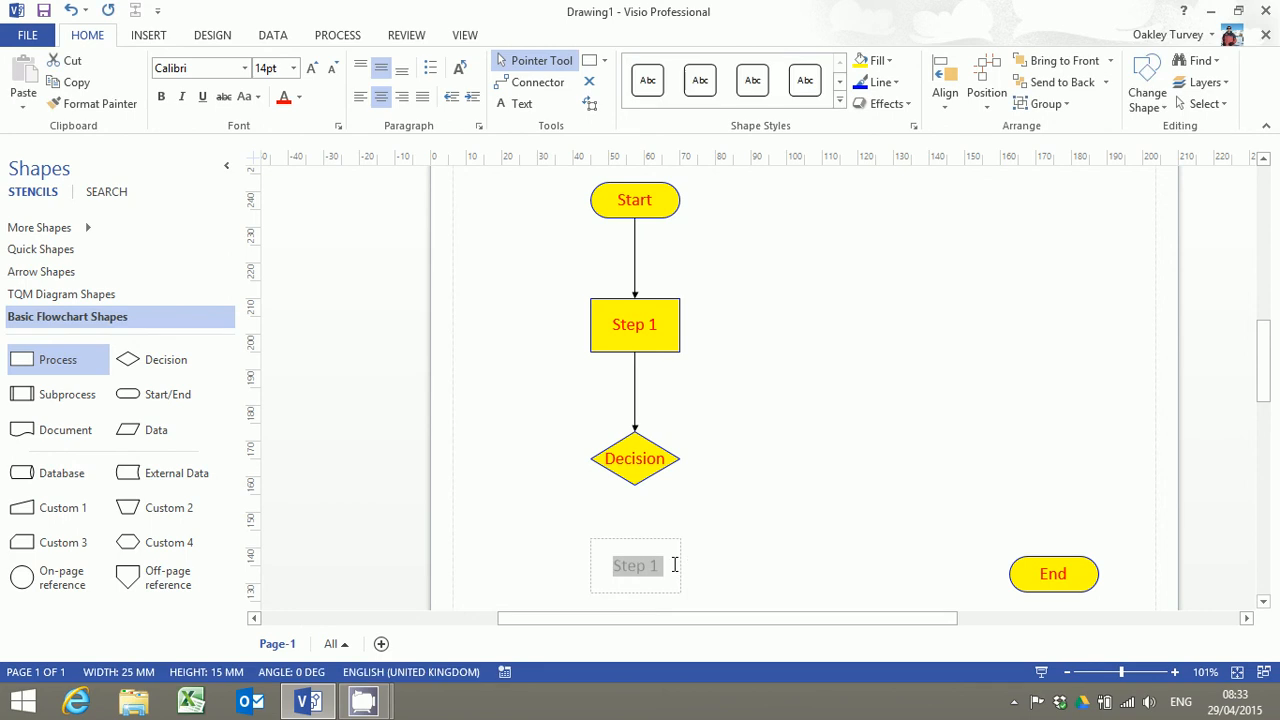
{"action": "left_click", "coordinate": [657, 567]}
{"action": "key", "text": "BackSpace"}
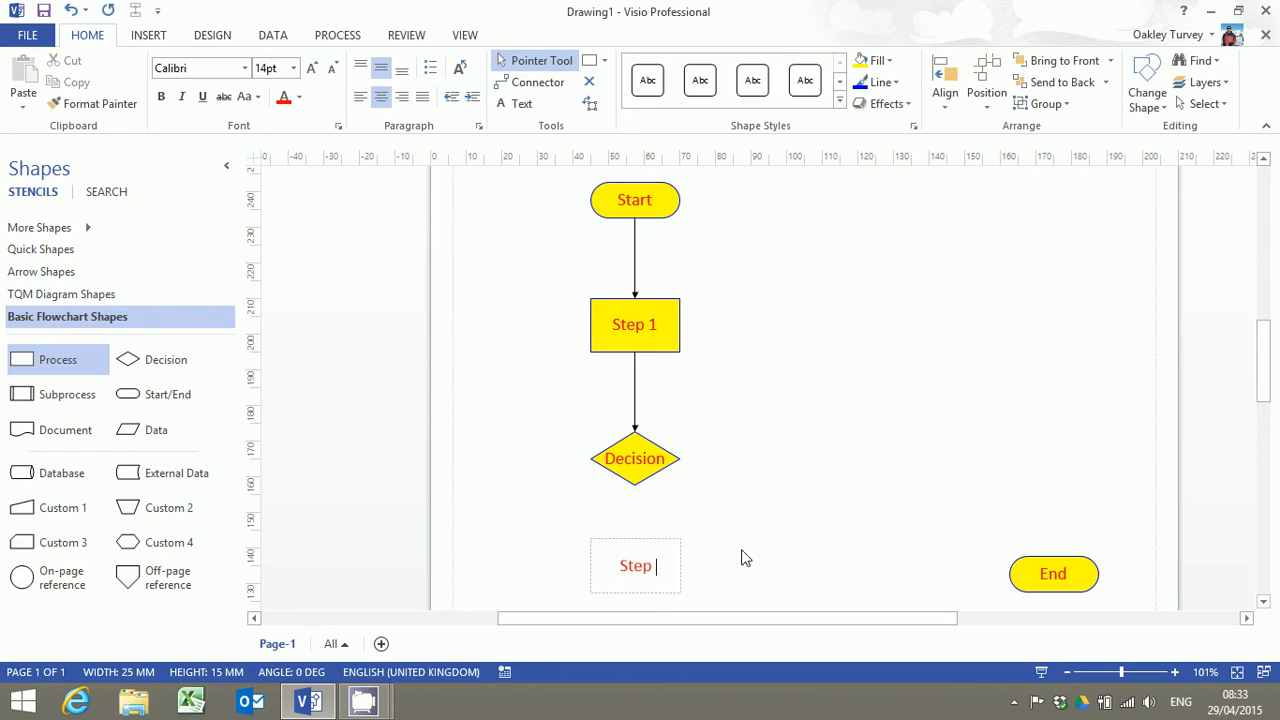
{"action": "type", "text": "2"}
{"action": "left_click", "coordinate": [744, 559]}
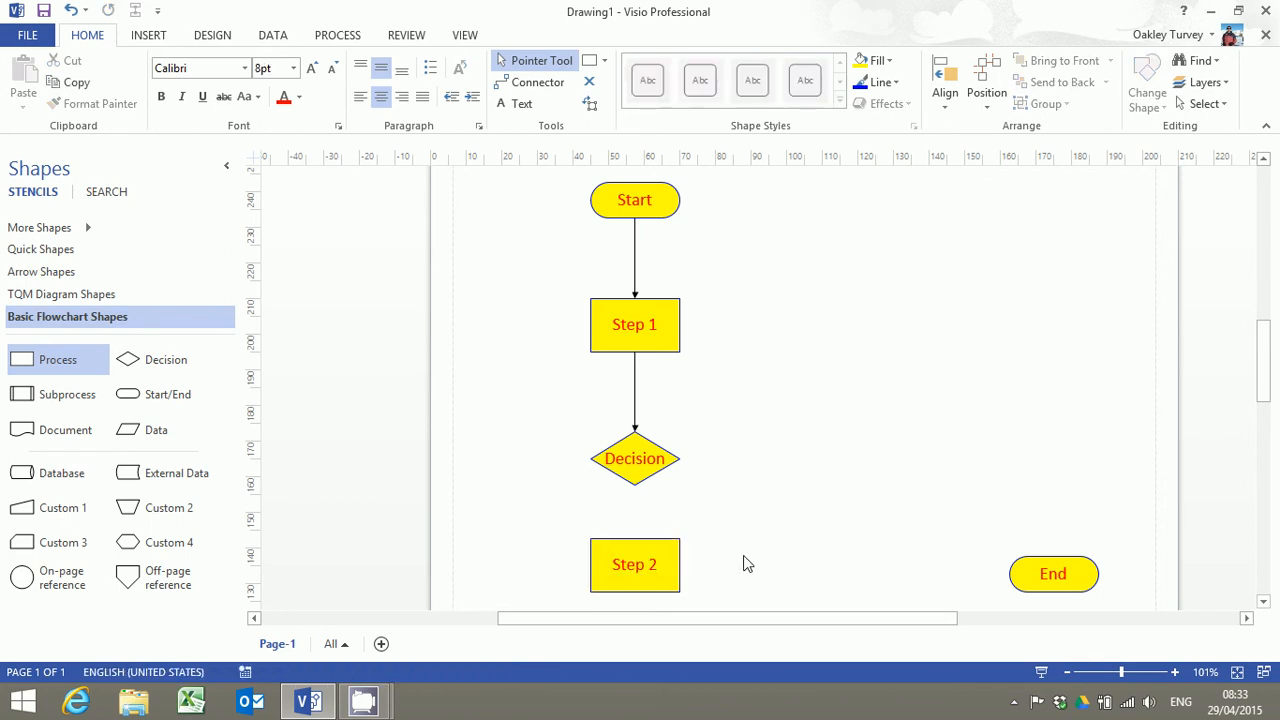
Try duplicating the Step 1 and Decision shapes together to the right of the flowchart without their connector, and undo the duplication.
{"action": "left_click", "coordinate": [678, 337]}
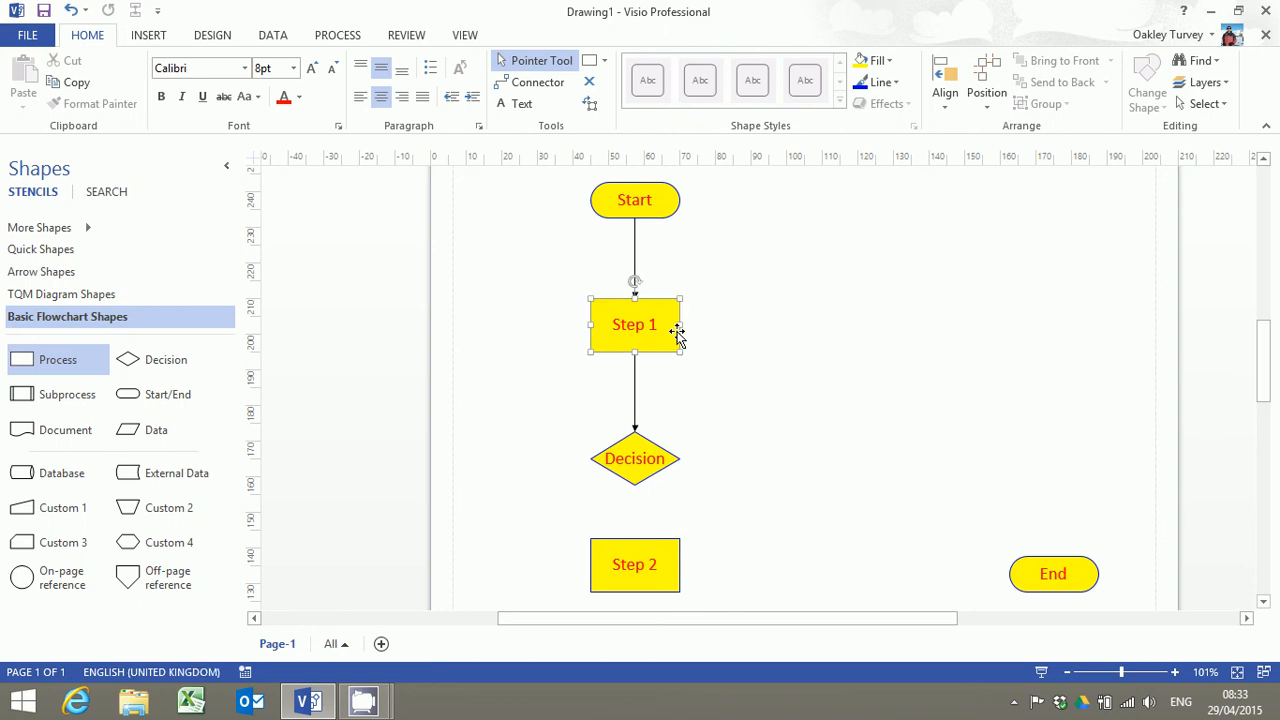
{"action": "left_click", "coordinate": [668, 460], "text": "shift"}
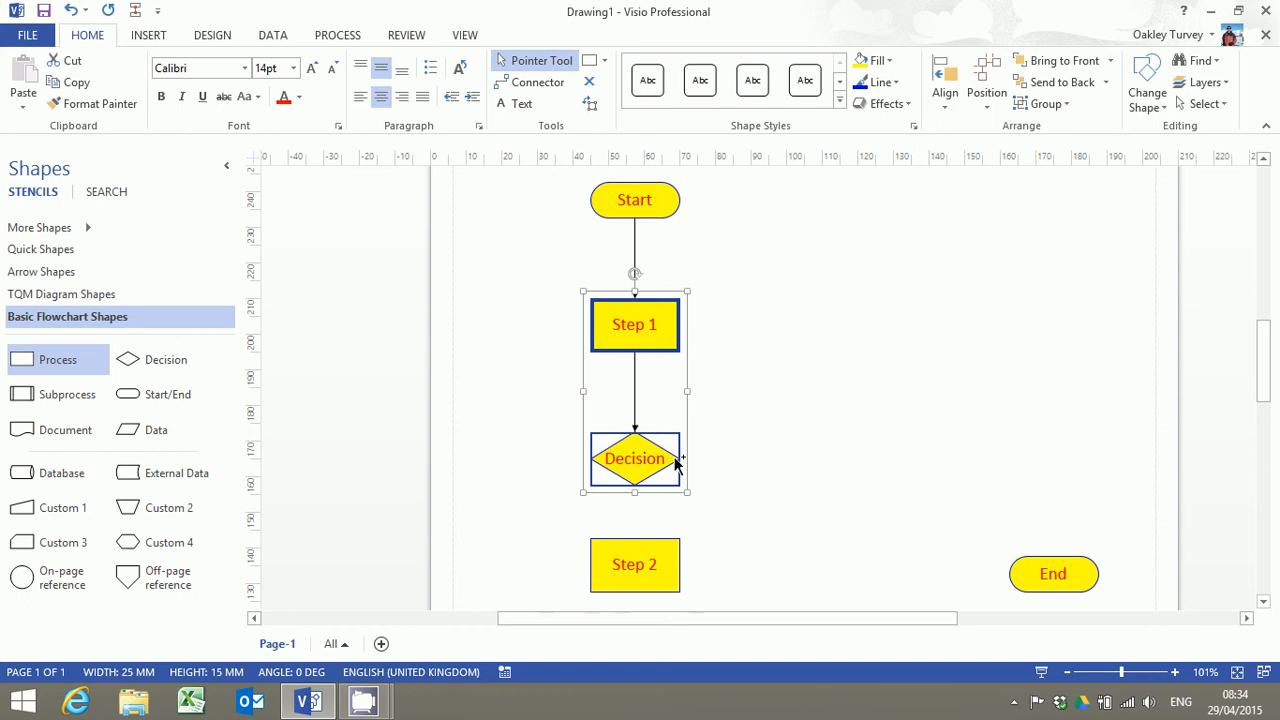
{"action": "left_click_drag", "start_coordinate": [676, 462], "coordinate": [855, 462]}
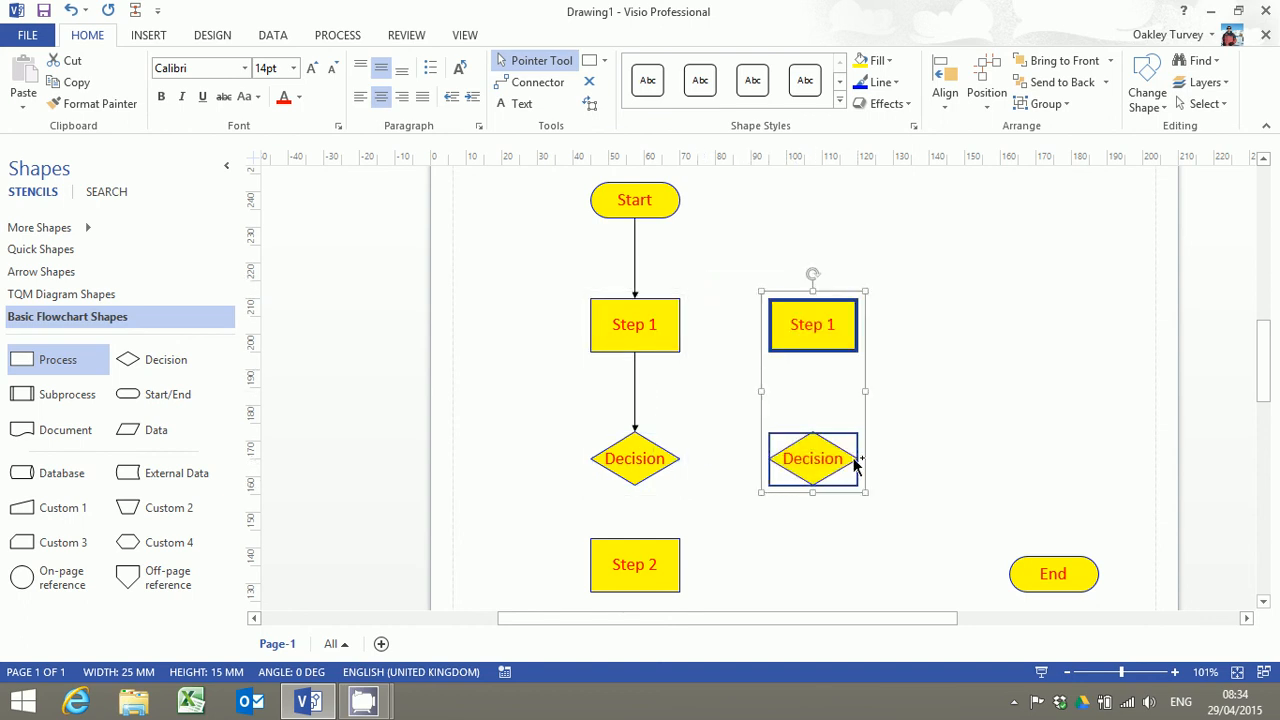
{"action": "left_click", "coordinate": [960, 425]}
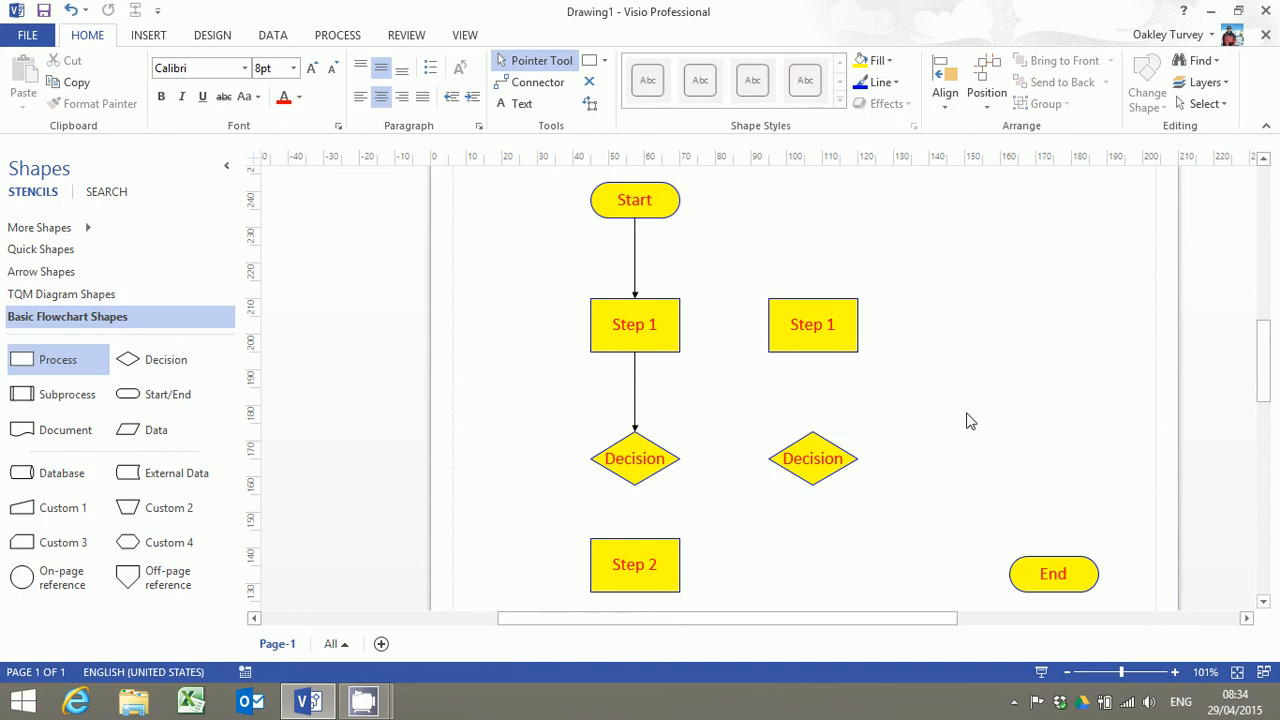
{"action": "key", "text": "ctrl+z"}
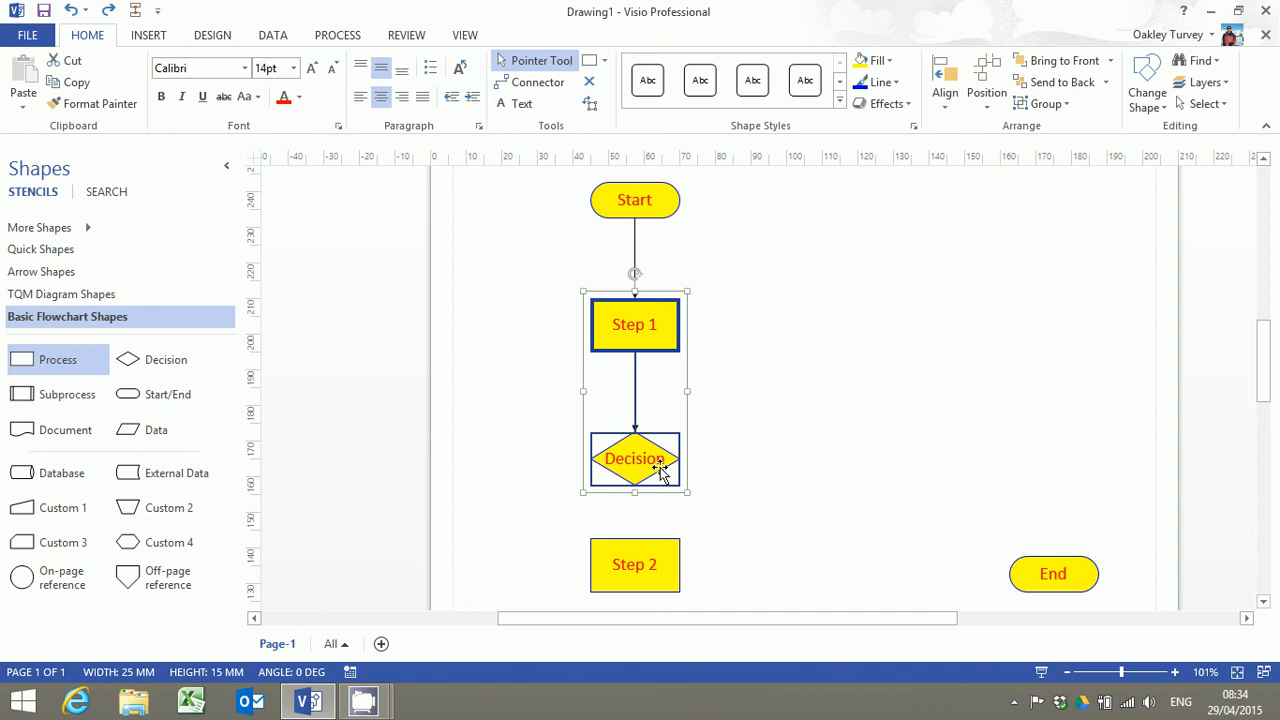
Duplicate Step 1, Decision and their connector together to the right of the flowchart, and delete the duplicated group.
{"action": "left_click_drag", "start_coordinate": [660, 466], "coordinate": [889, 452]}
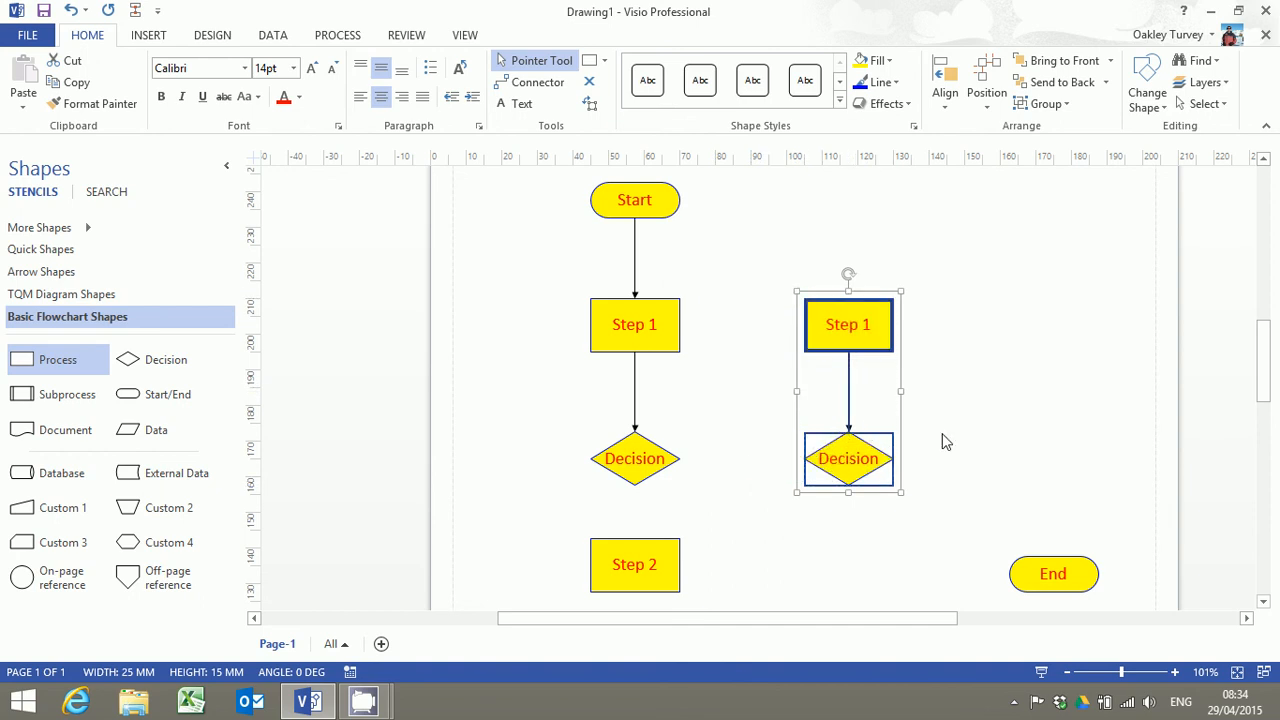
{"action": "left_click", "coordinate": [1015, 422]}
{"action": "mouse_move", "coordinate": [881, 333]}
{"action": "left_mouse_down"}
{"action": "mouse_move", "coordinate": [884, 358]}
{"action": "mouse_move", "coordinate": [884, 338]}
{"action": "left_mouse_up"}
{"action": "left_click", "coordinate": [1012, 386]}
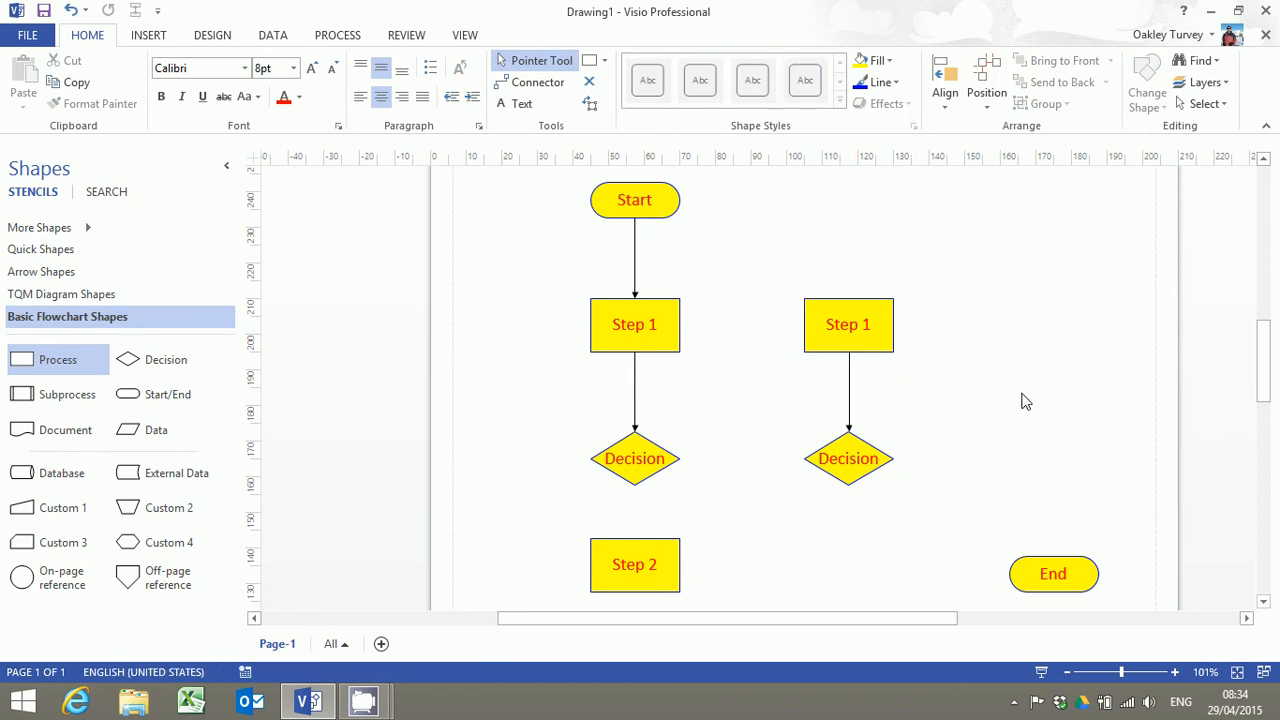
{"action": "left_click_drag", "start_coordinate": [744, 264], "coordinate": [943, 514]}
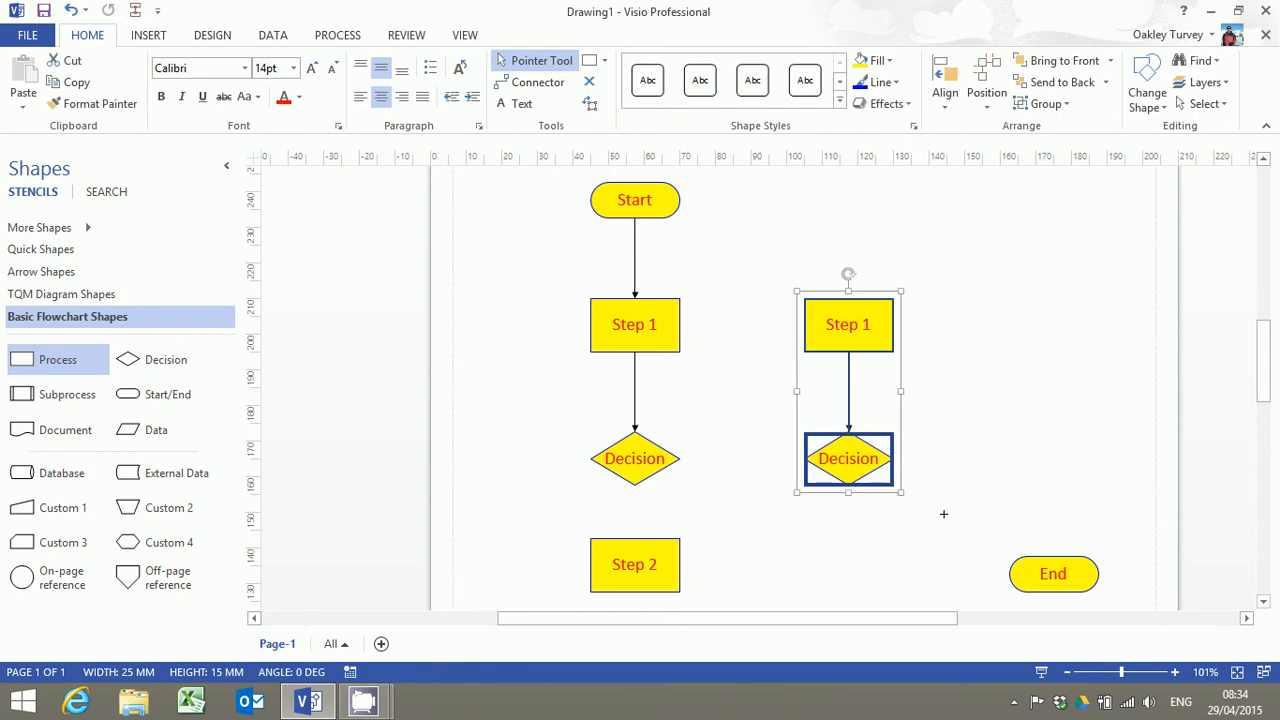
{"action": "key", "text": "Delete"}
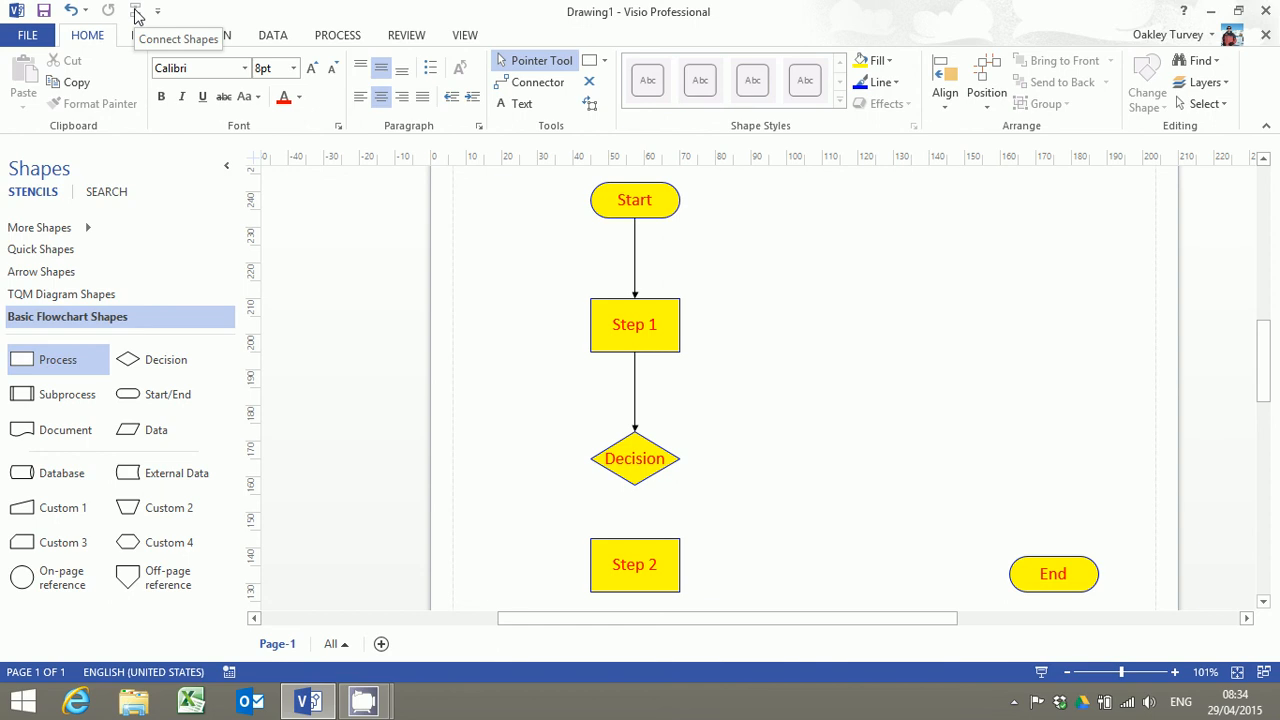
Connect the Decision diamond to Step 2 and Step 2 to End in one go with Connect Shapes.
{"action": "left_click", "coordinate": [637, 462]}
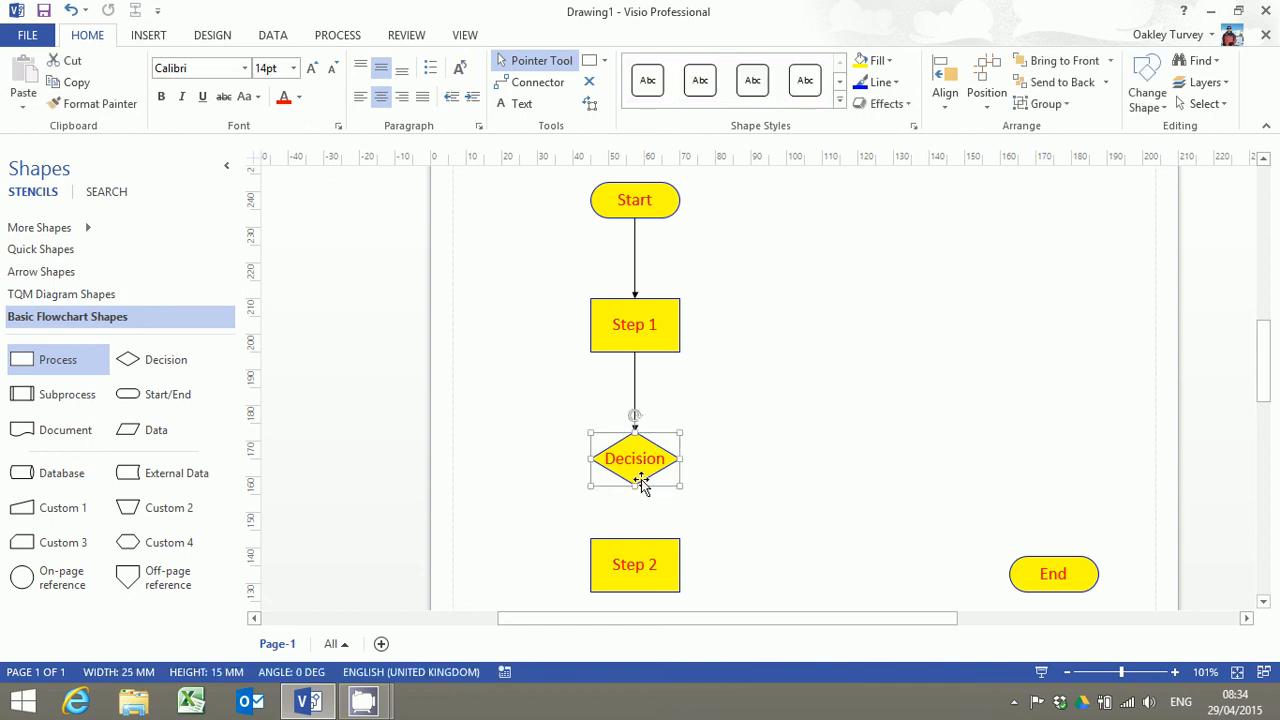
{"action": "left_click", "coordinate": [660, 580], "text": "shift"}
{"action": "left_click", "coordinate": [1048, 583], "text": "shift"}
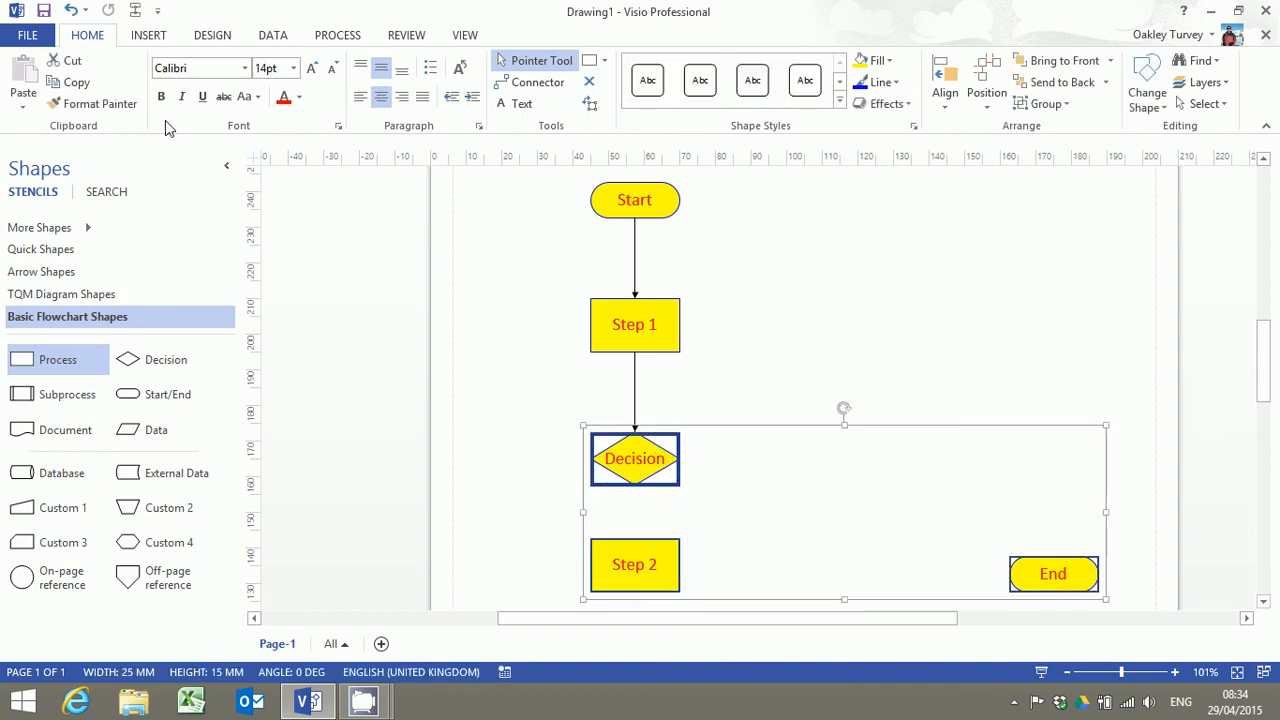
{"action": "left_click", "coordinate": [135, 10]}
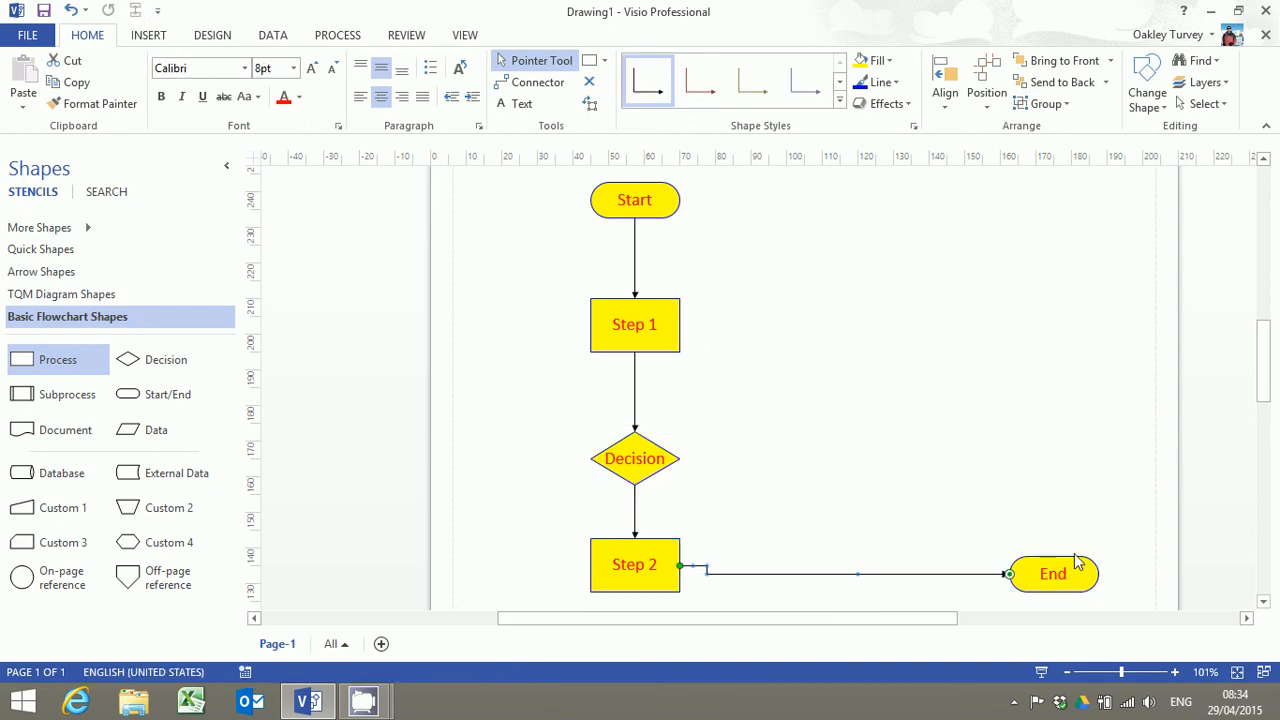
Align the End shape level with Step 2 so their connector runs straight, and move it closer to Step 2.
{"action": "left_click_drag", "start_coordinate": [1070, 570], "coordinate": [1072, 558]}
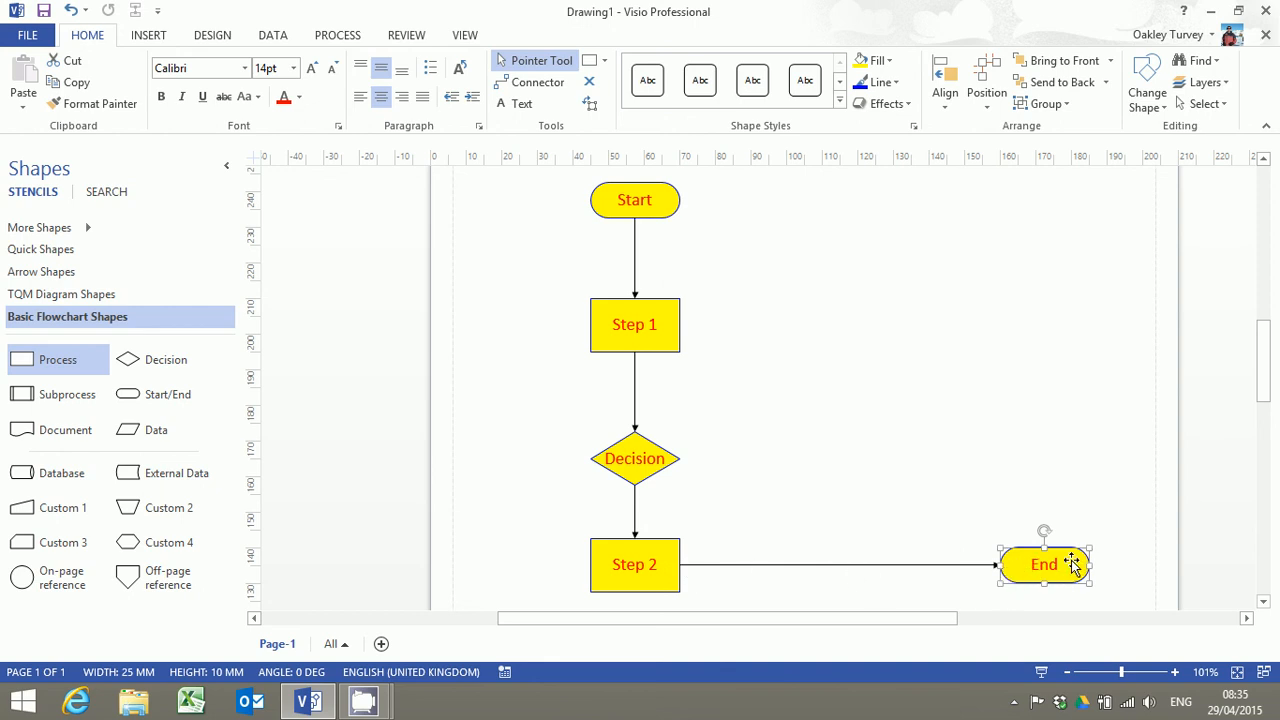
{"action": "left_click_drag", "start_coordinate": [1073, 565], "coordinate": [920, 563]}
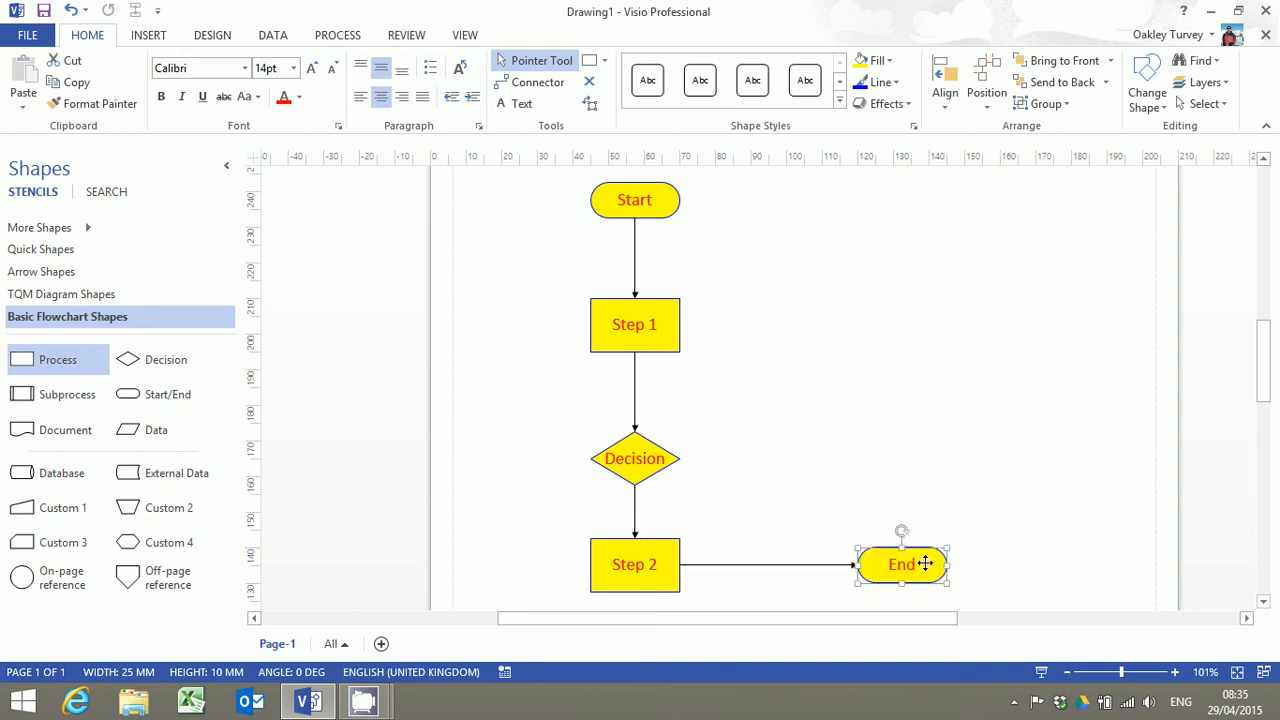
{"action": "left_click", "coordinate": [1037, 548]}
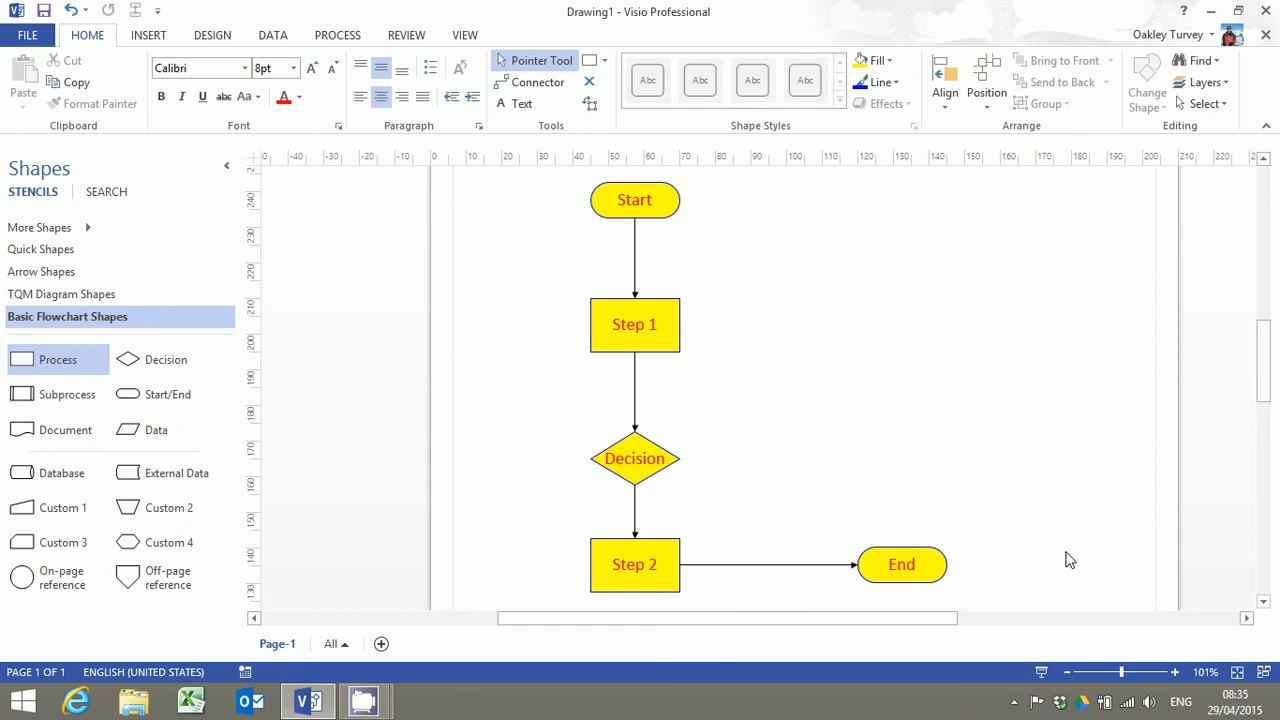
Connect the Decision diamond back to Step 1 with Connect Shapes, and minimize the drawing window.
{"action": "left_click", "coordinate": [638, 462]}
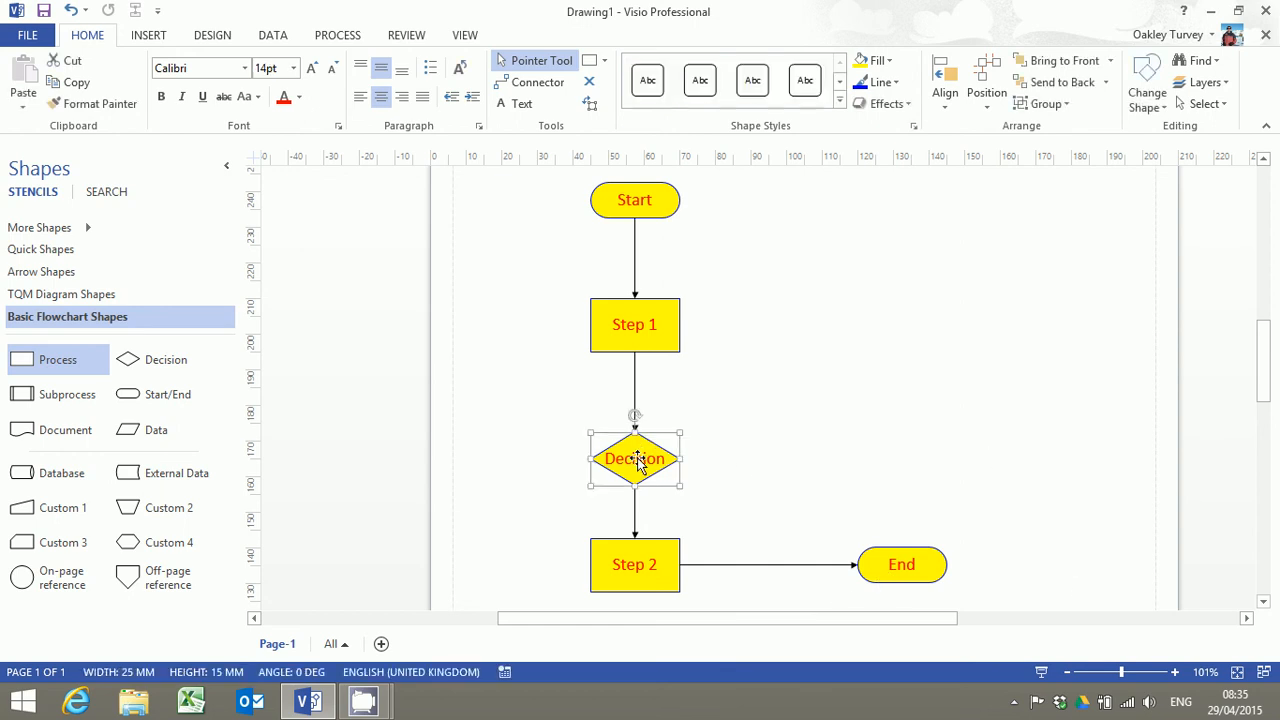
{"action": "left_click", "coordinate": [655, 329], "text": "shift"}
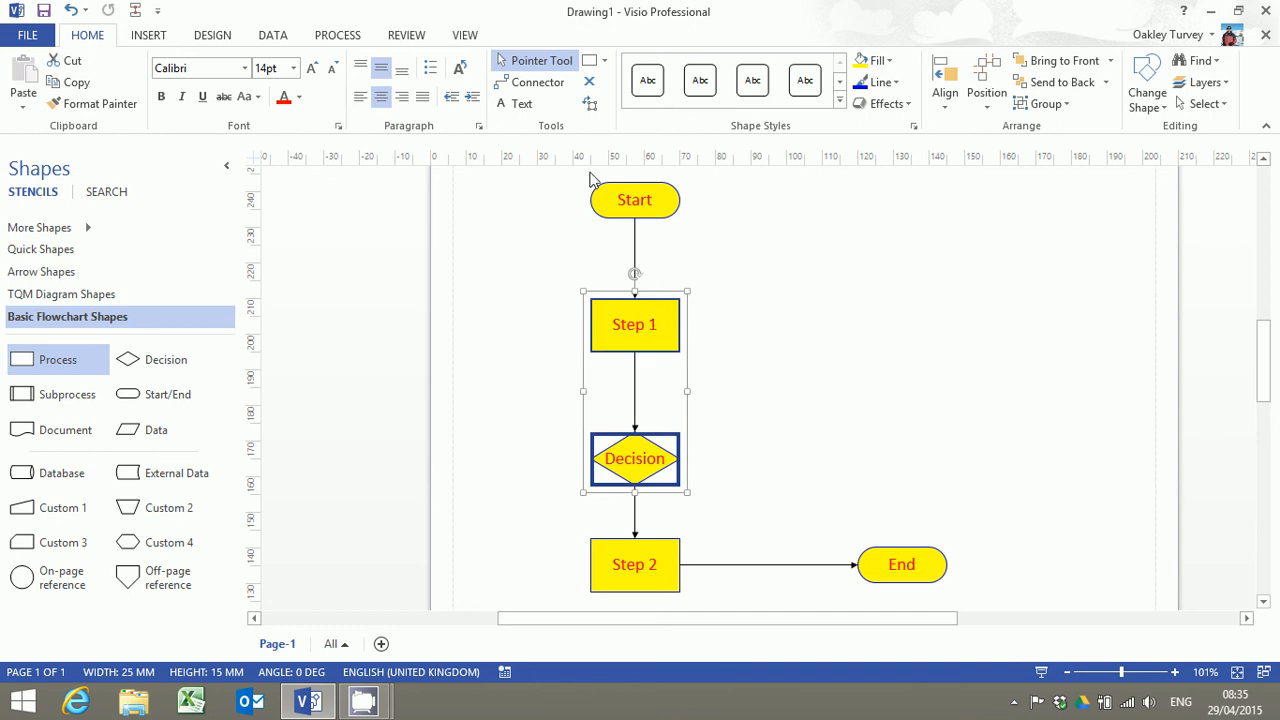
{"action": "left_click", "coordinate": [136, 12]}
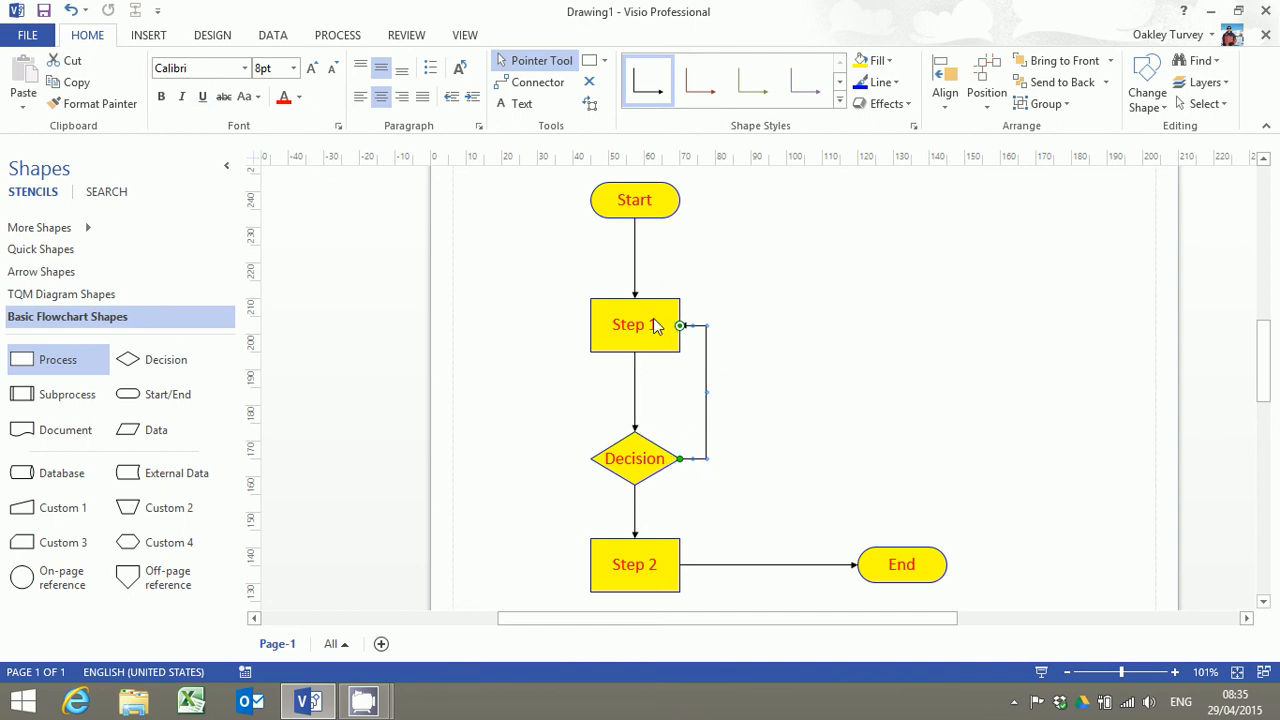
{"action": "left_click", "coordinate": [880, 405]}
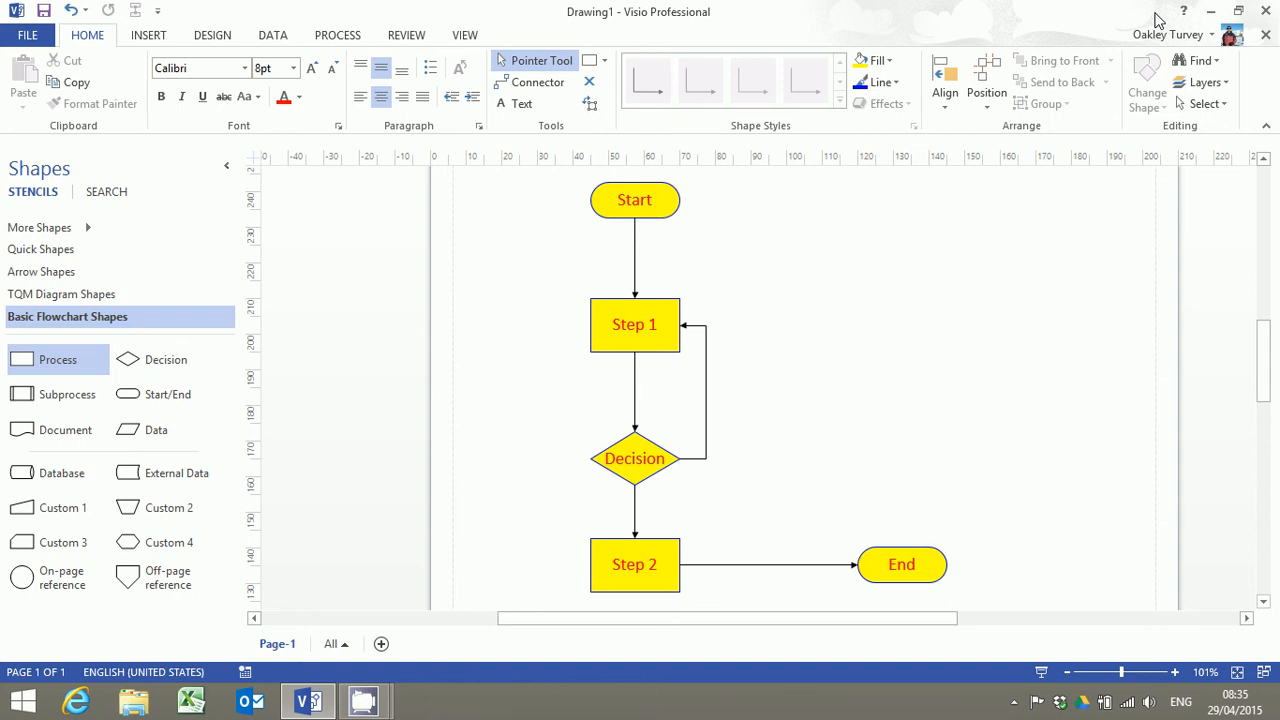
{"action": "left_click", "coordinate": [1210, 10]}
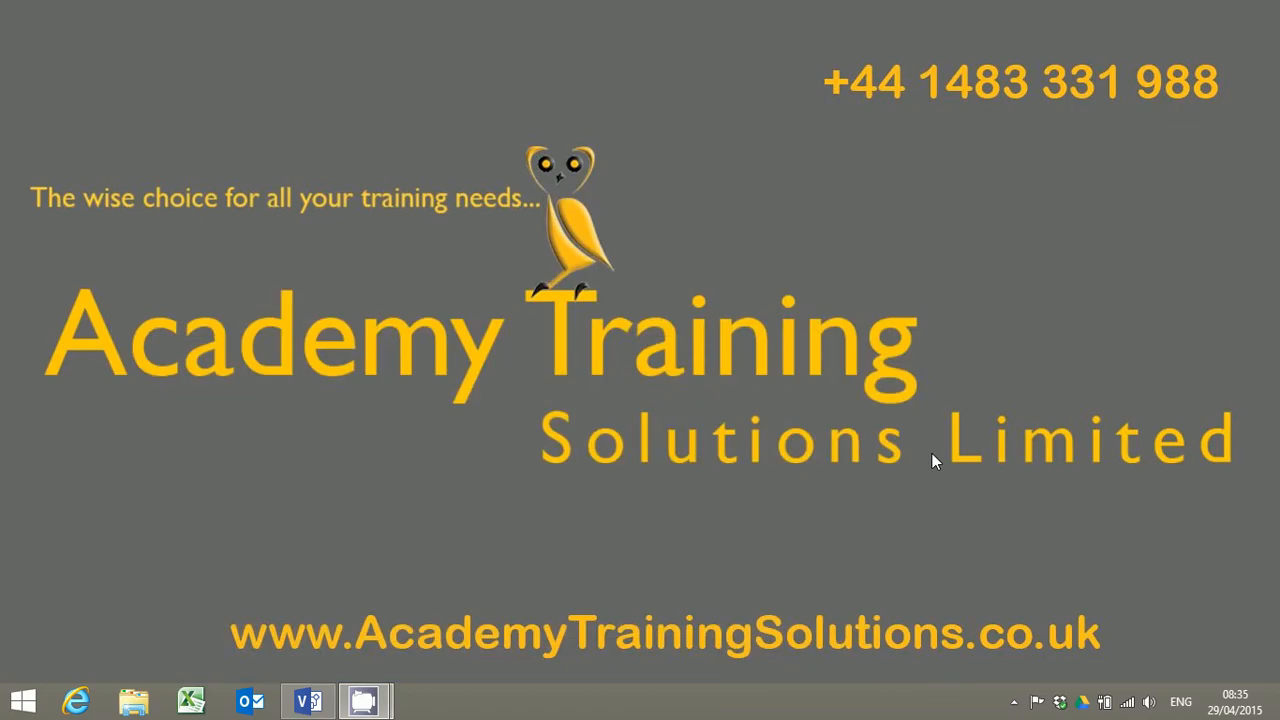